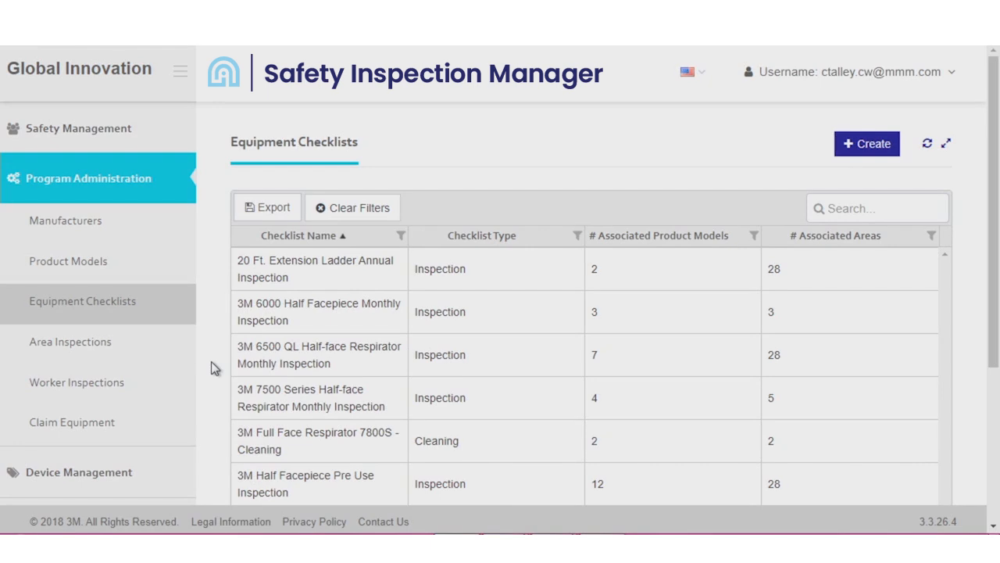
# - Create a new equipment checklist named "Monthly Fire Ext. Inspection" with the checklist type Inspection
pyautogui.click(70, 173)
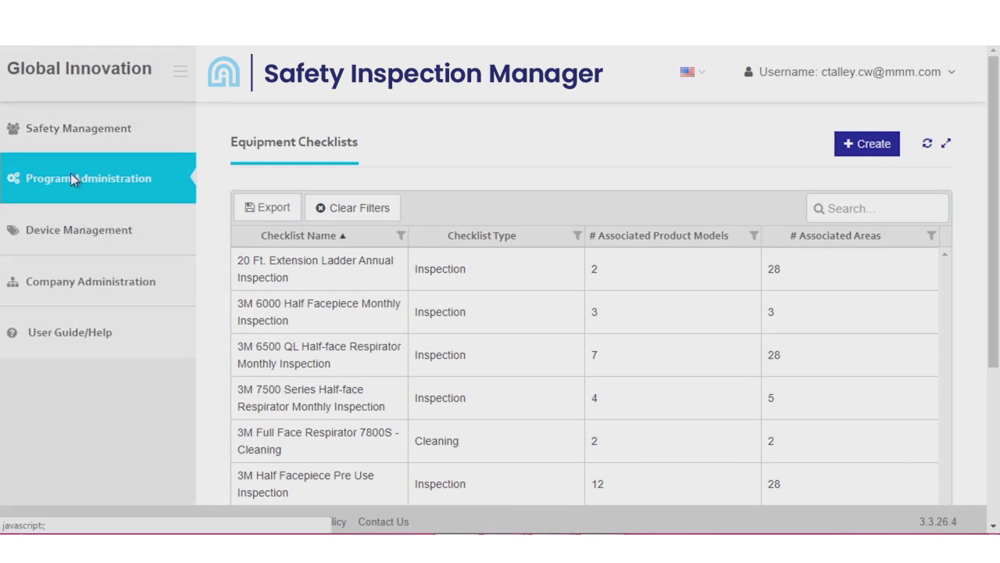
pyautogui.click(70, 174)
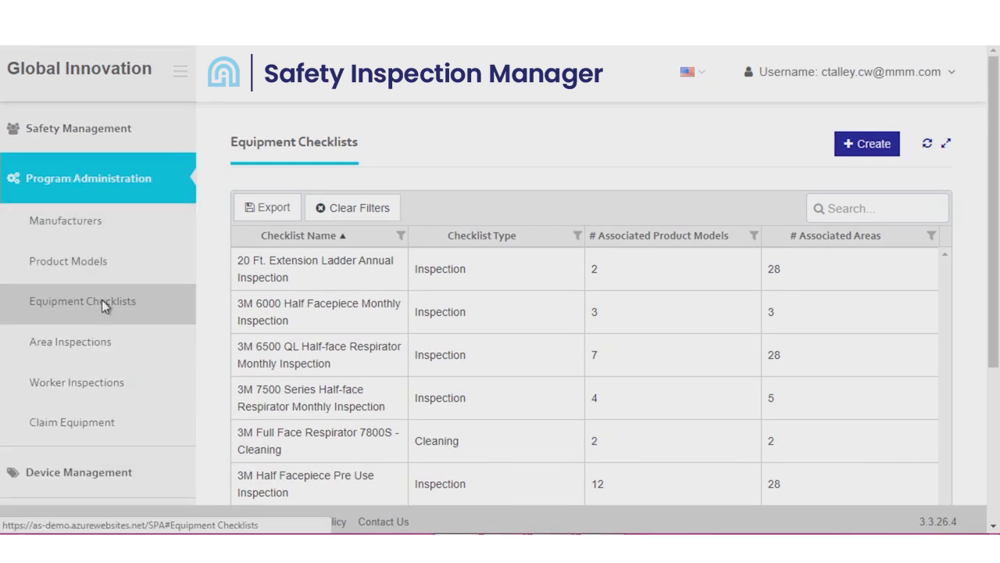
pyautogui.click(859, 146)
pyautogui.click(297, 219)
pyautogui.write('Monthly Fire Ext. Inspection')
pyautogui.click(453, 221)
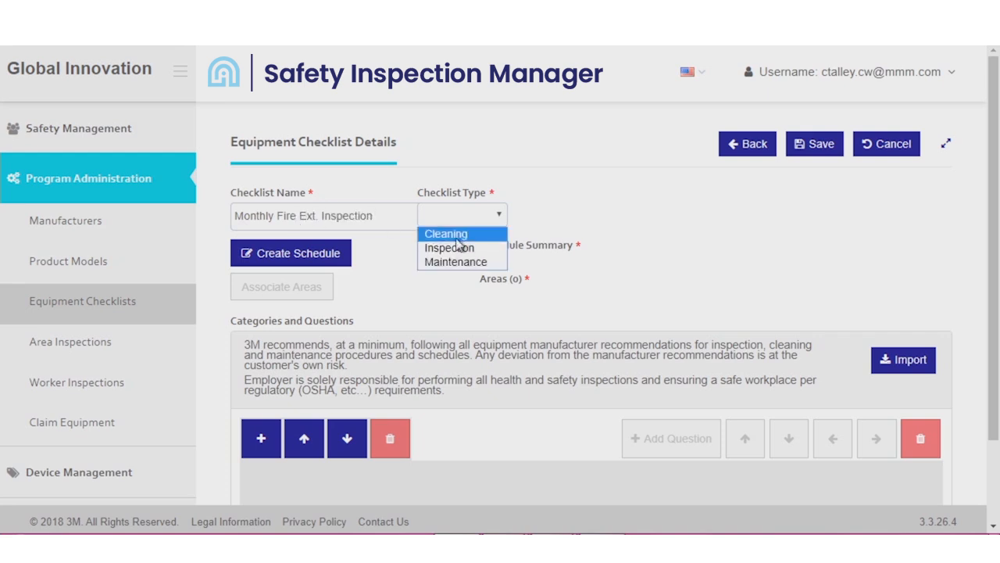
pyautogui.click(448, 248)
# - Create a monthly schedule for the checklist that requires events to be completed by their due date (treat as missed)
pyautogui.click(300, 260)
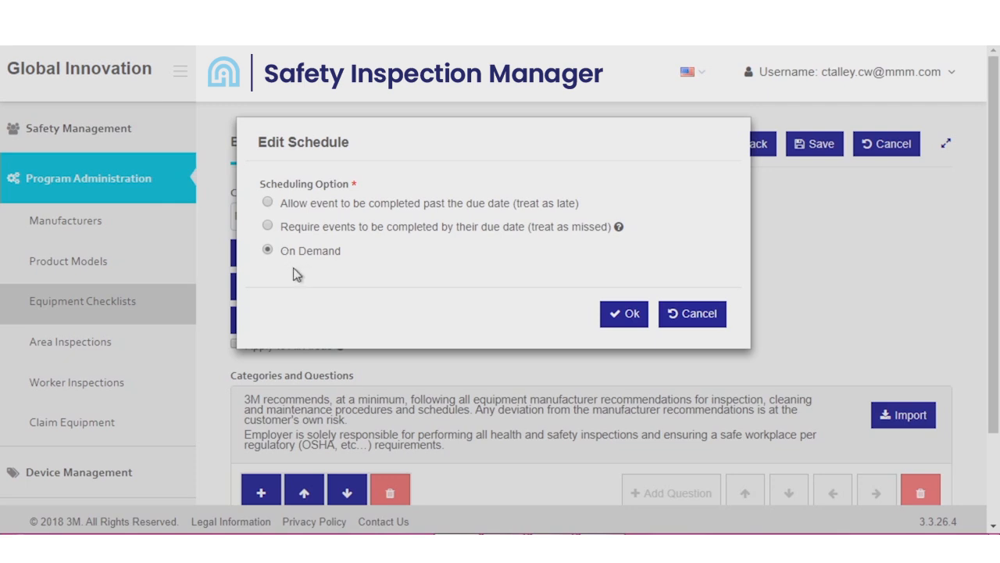
pyautogui.click(268, 203)
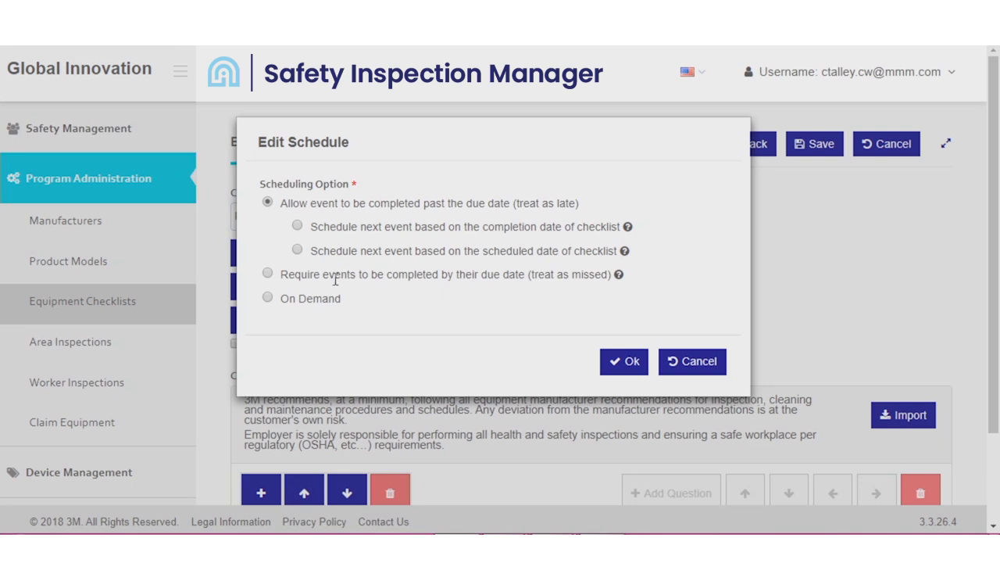
pyautogui.click(268, 274)
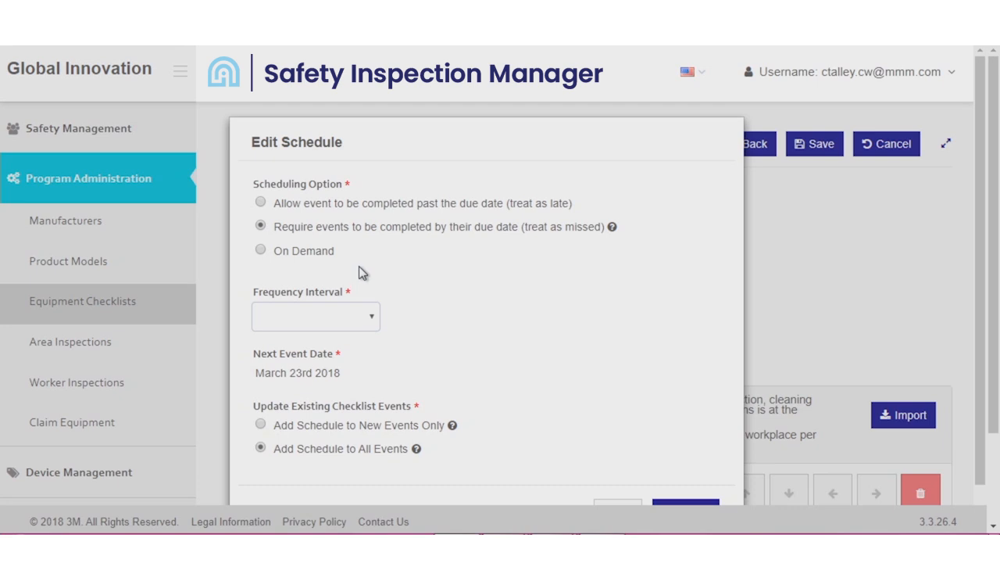
pyautogui.click(351, 317)
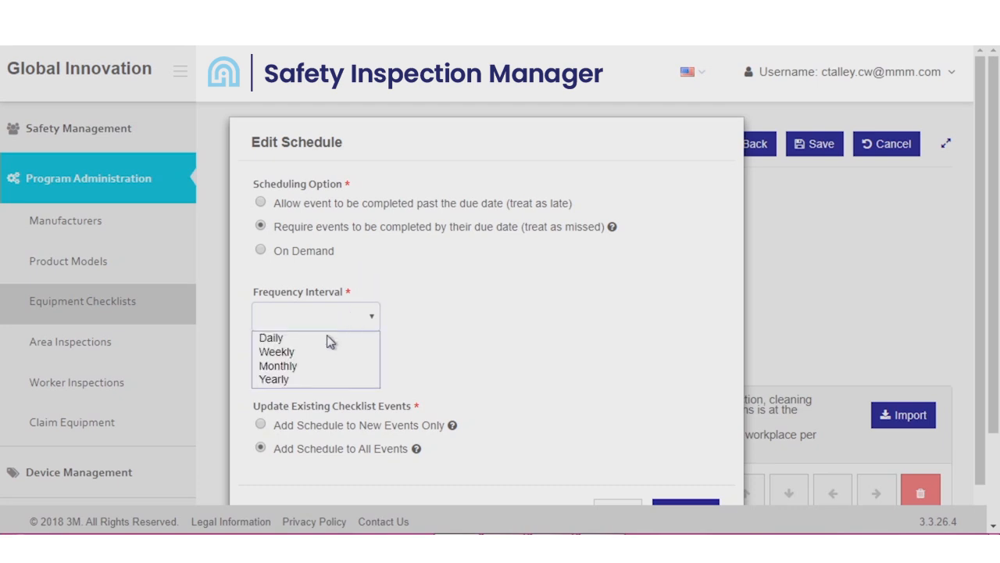
pyautogui.click(321, 366)
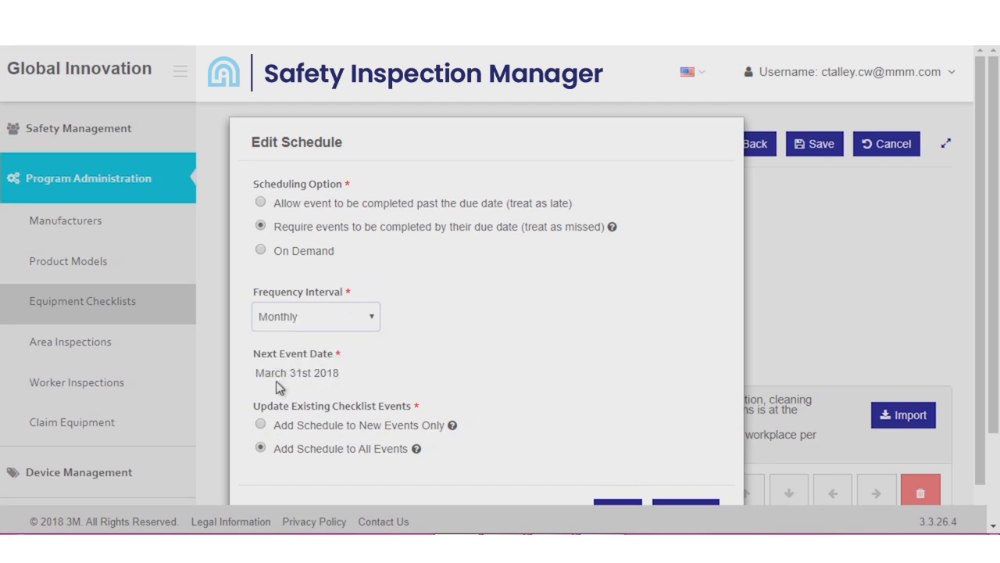
pyautogui.scroll(-1, 276, 381)
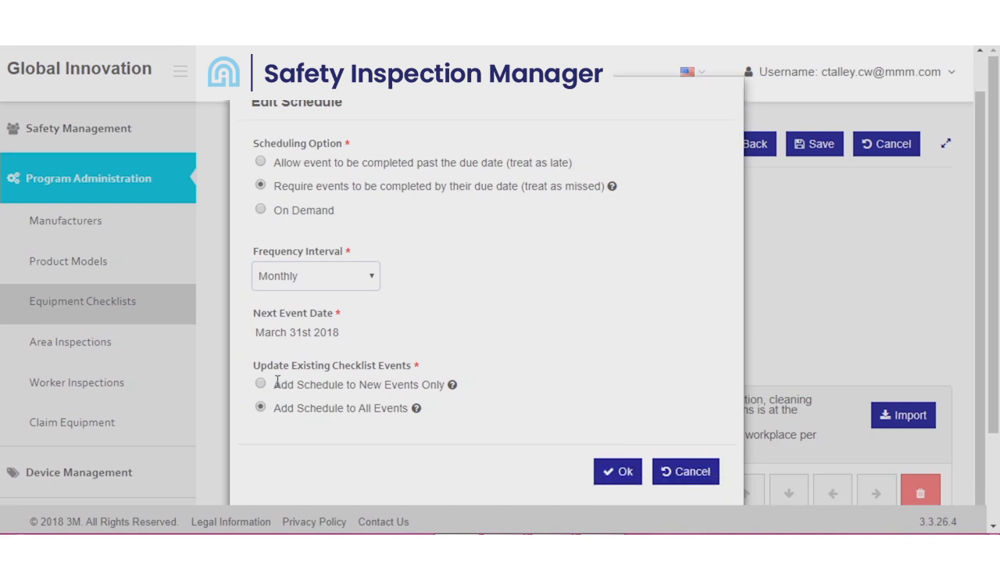
pyautogui.click(614, 470)
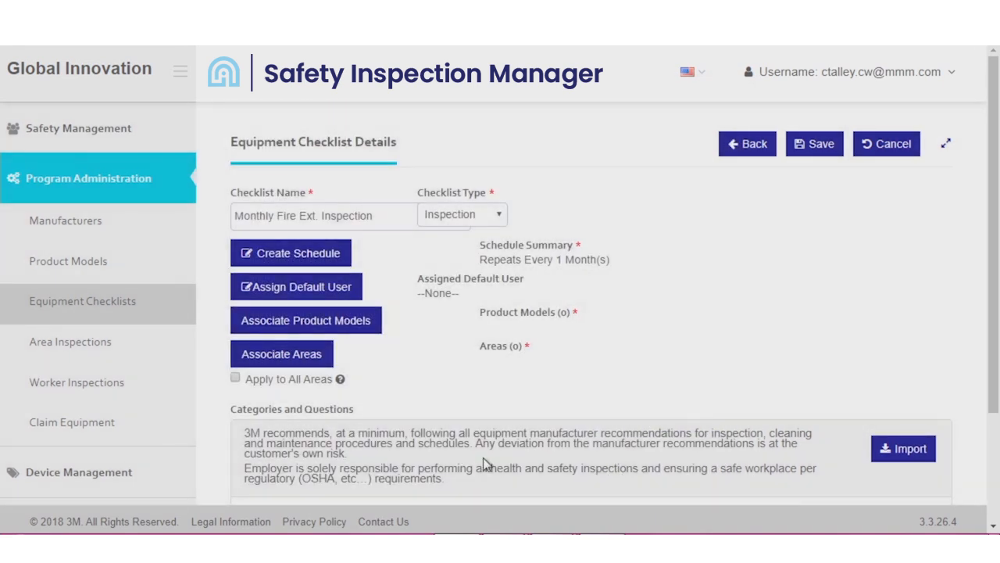
# - Find the intended person by surname and assign them as the checklist's default user
pyautogui.click(321, 298)
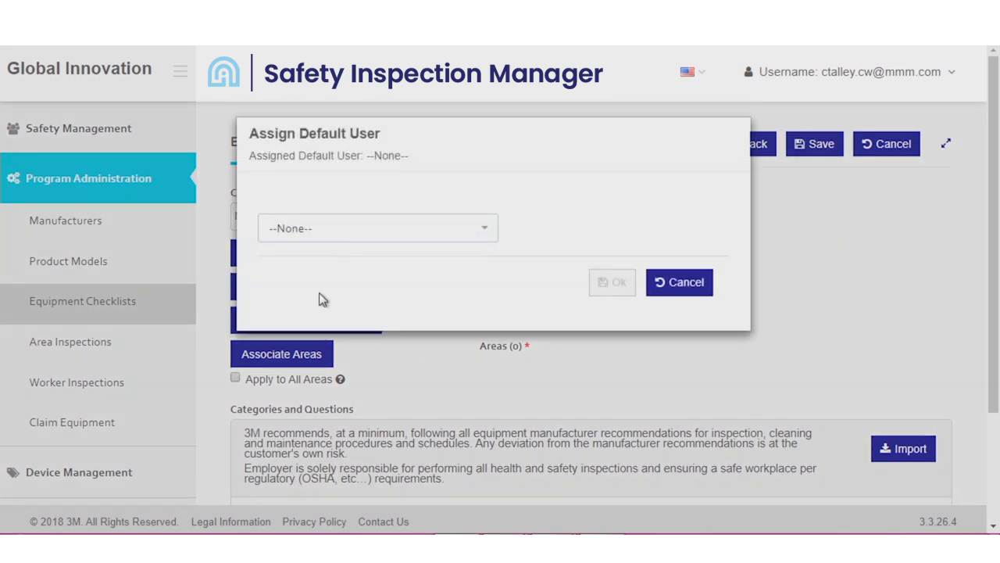
pyautogui.click(372, 240)
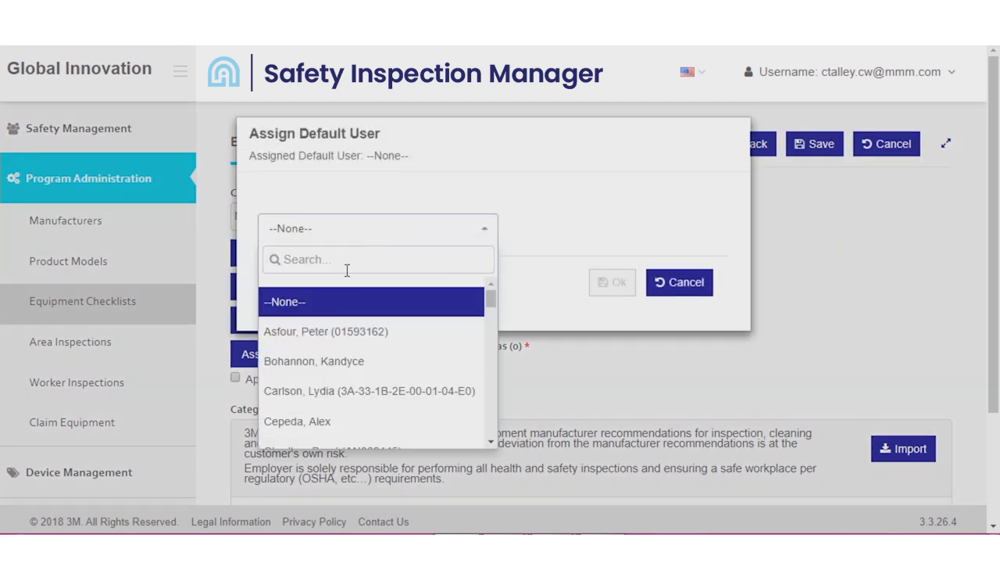
pyautogui.write('tal')
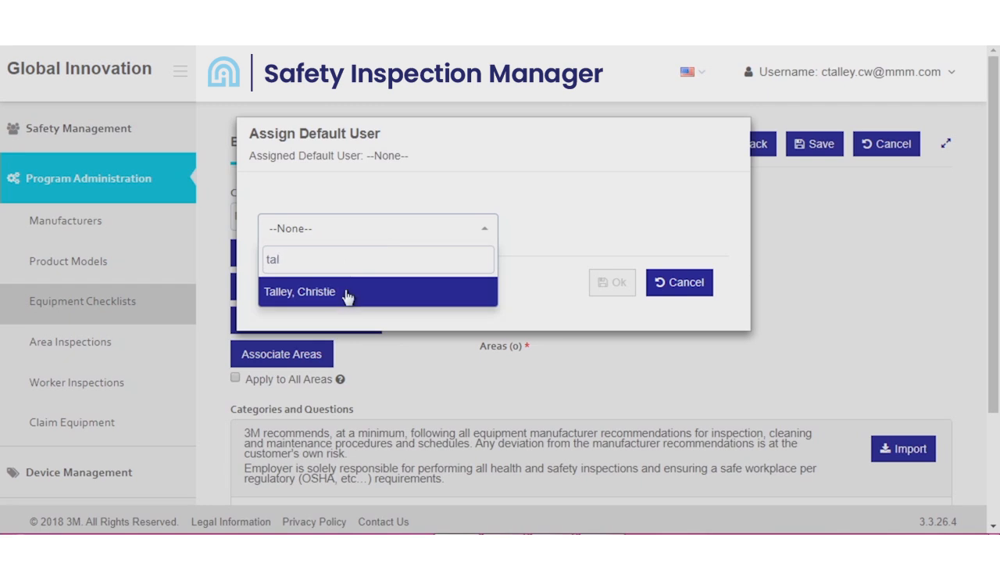
pyautogui.click(346, 292)
pyautogui.click(617, 286)
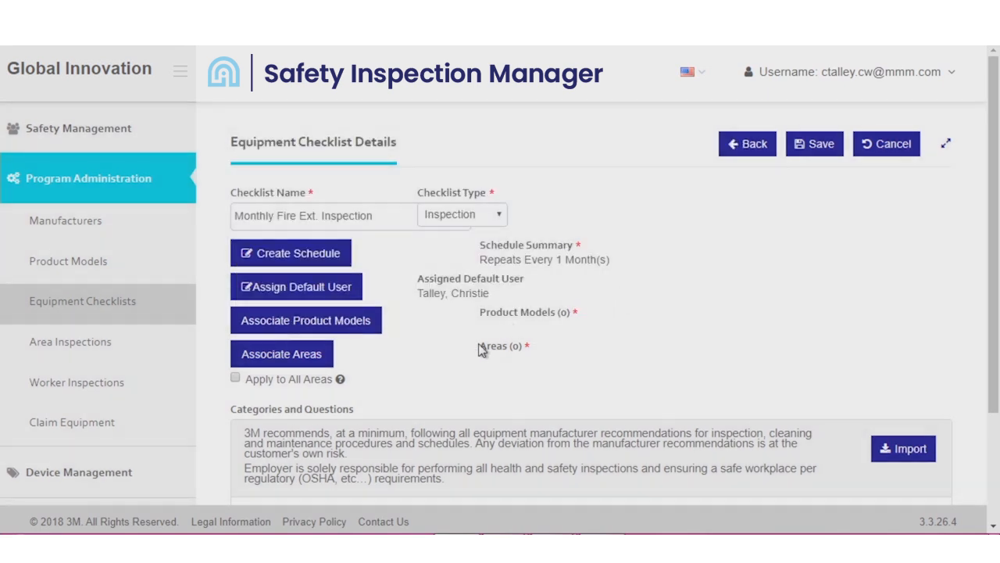
# - Associate the Fire Extinguisher models Ansul Sentry CO2 20lb, Extincteur Glencore Concentrateur 1, Kidde and T1000 with the checklist
pyautogui.click(349, 328)
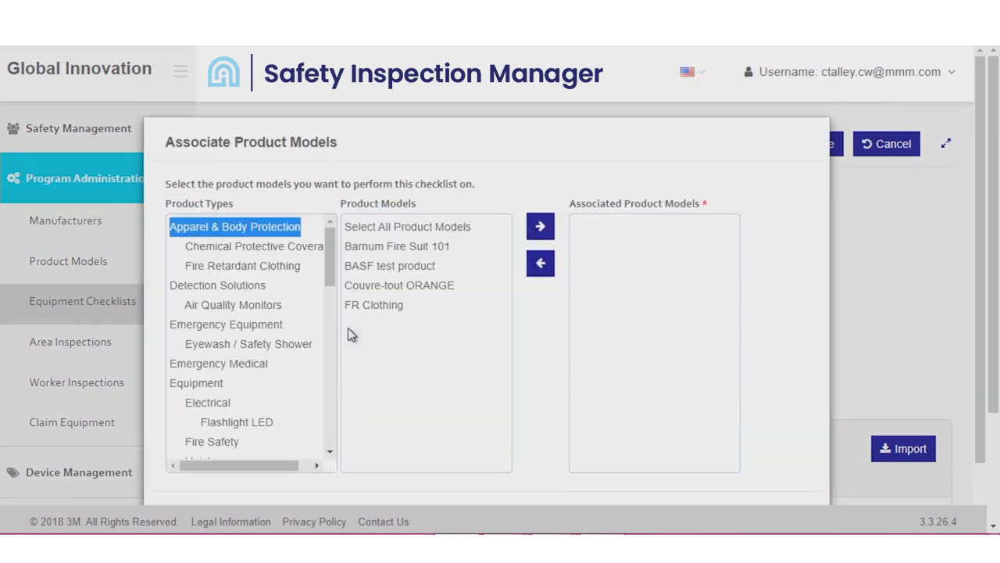
pyautogui.moveTo(330, 274); pyautogui.dragTo(333, 363)
pyautogui.click(234, 360)
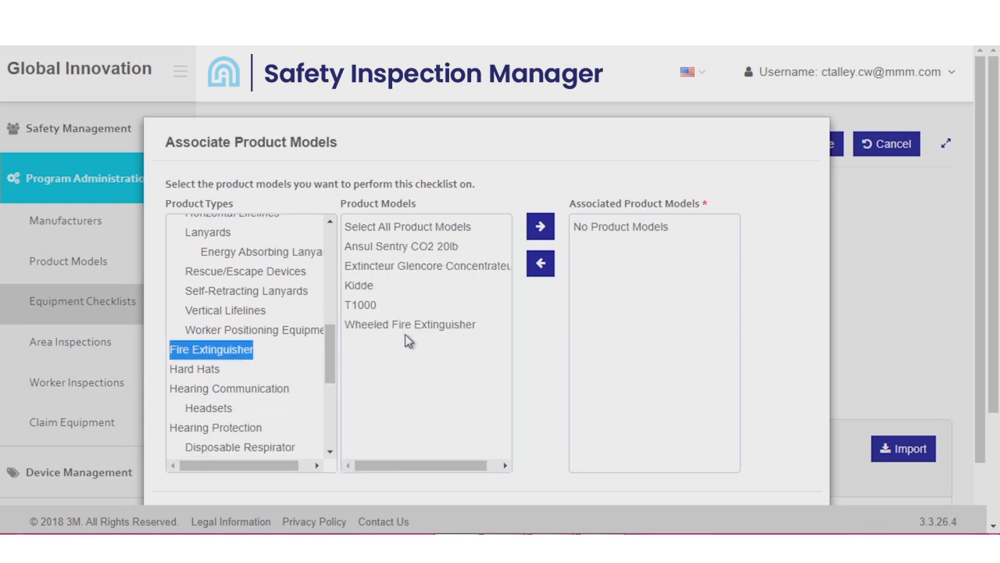
pyautogui.click(368, 307)
pyautogui.moveTo(369, 307); pyautogui.dragTo(373, 249)
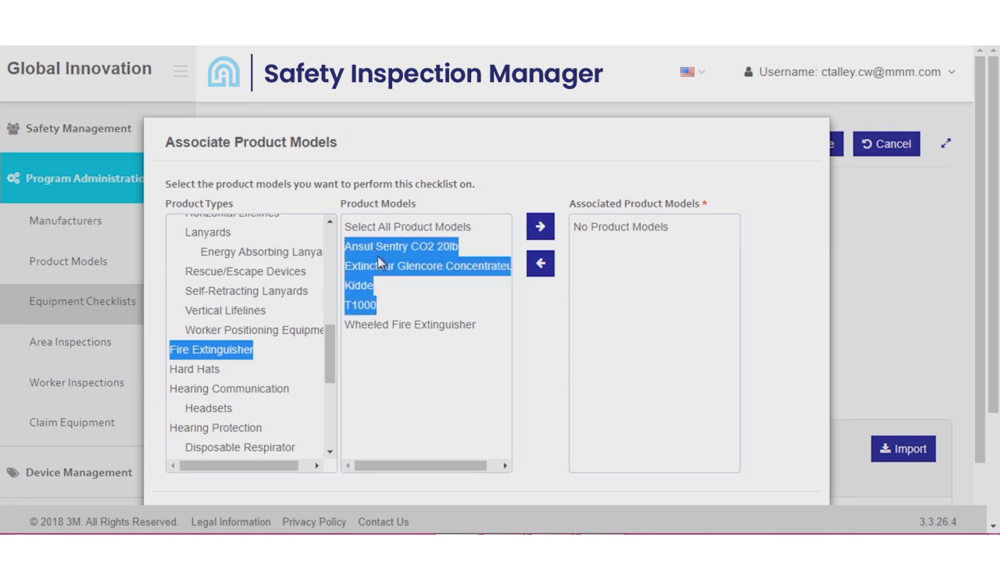
pyautogui.click(540, 229)
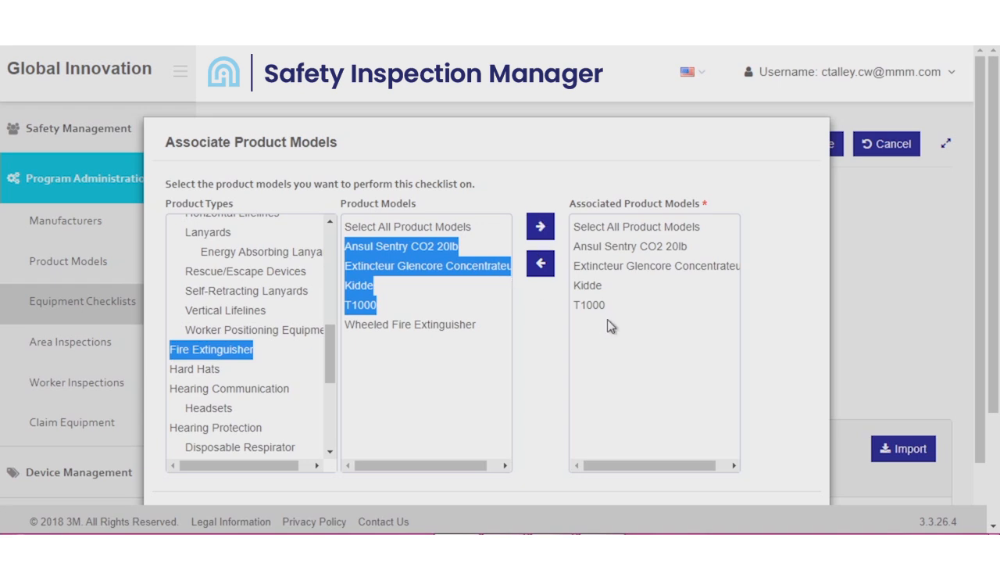
pyautogui.scroll(-2, 611, 327)
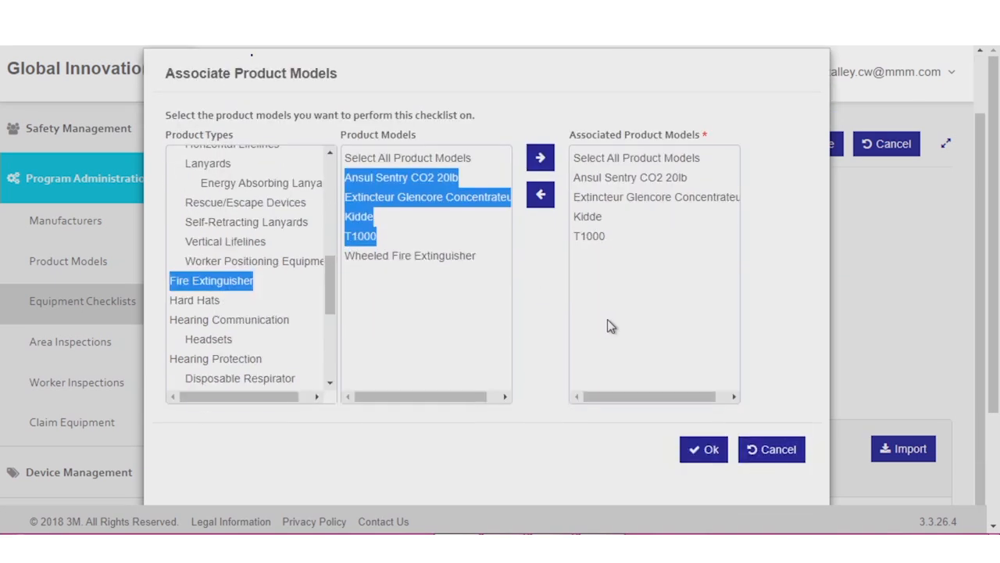
pyautogui.click(708, 451)
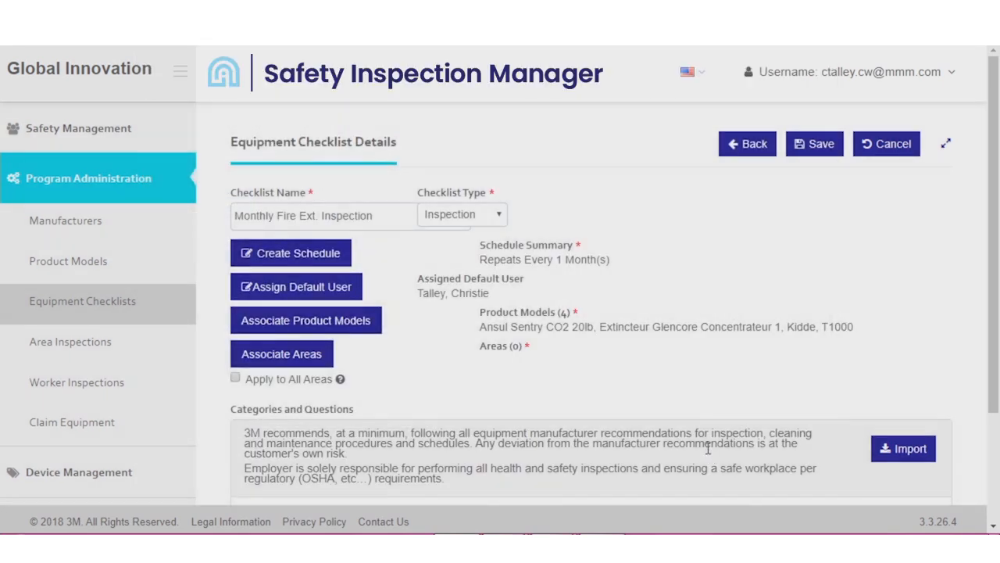
# - Associate Bldg 1 Fabrication Floor, Bldg 1 Fabrication Shop and Bldg 1 Hazardous Waste Storage with the checklist
pyautogui.click(279, 363)
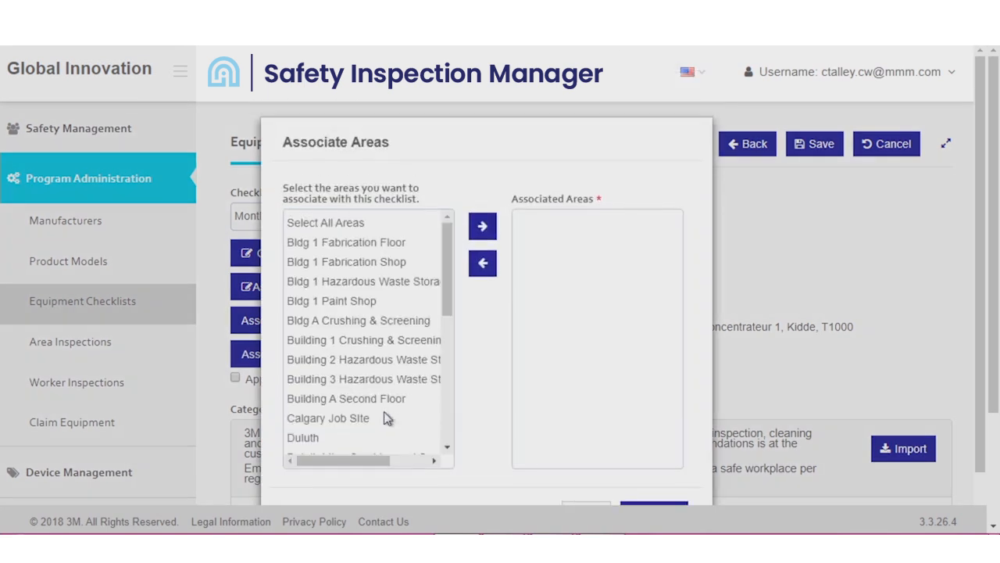
pyautogui.click(315, 244)
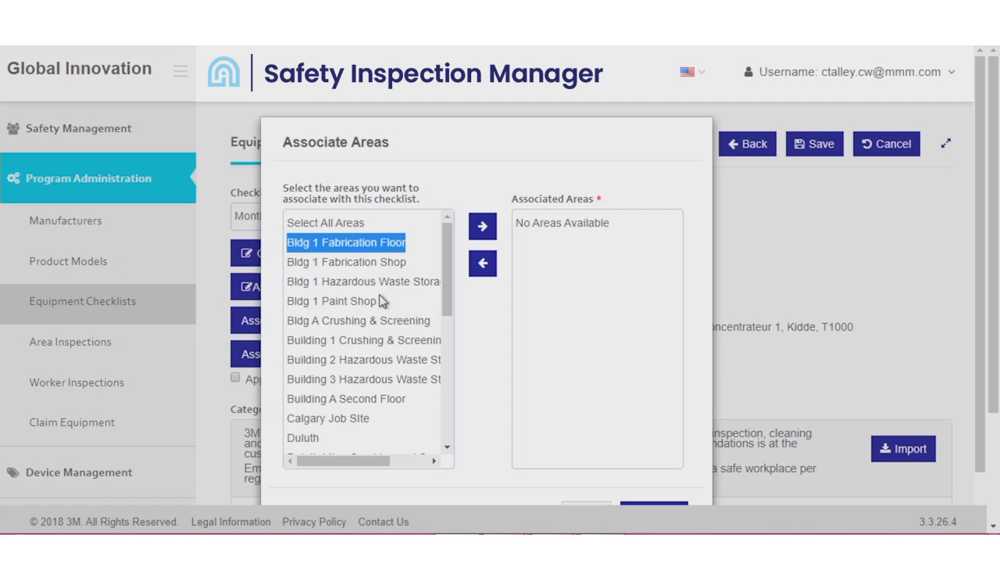
pyautogui.keyDown('ctrl'); pyautogui.click(340, 262); pyautogui.keyUp('ctrl')
pyautogui.keyDown('ctrl'); pyautogui.click(349, 282); pyautogui.keyUp('ctrl')
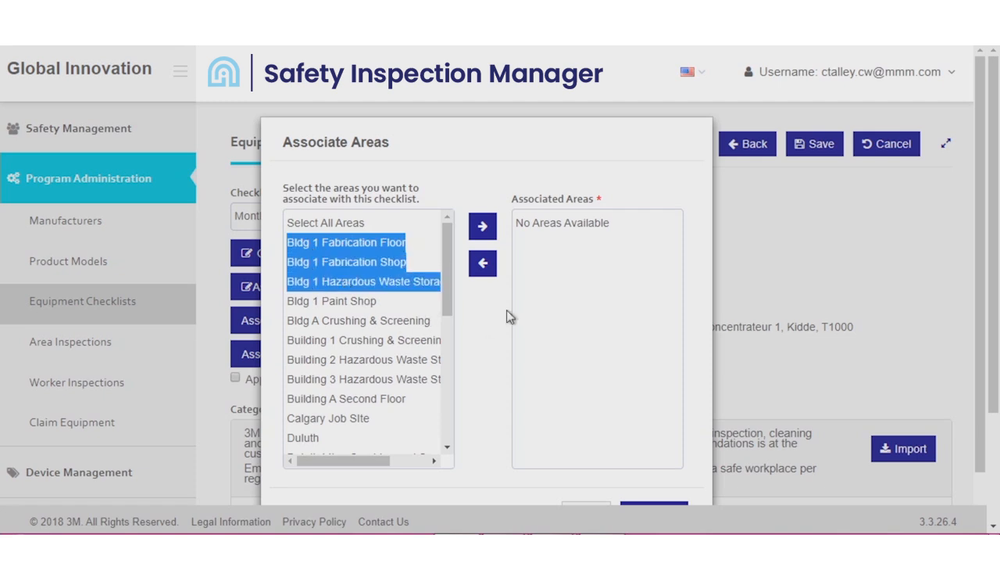
pyautogui.click(482, 226)
pyautogui.scroll(-1, 500, 299)
pyautogui.click(598, 464)
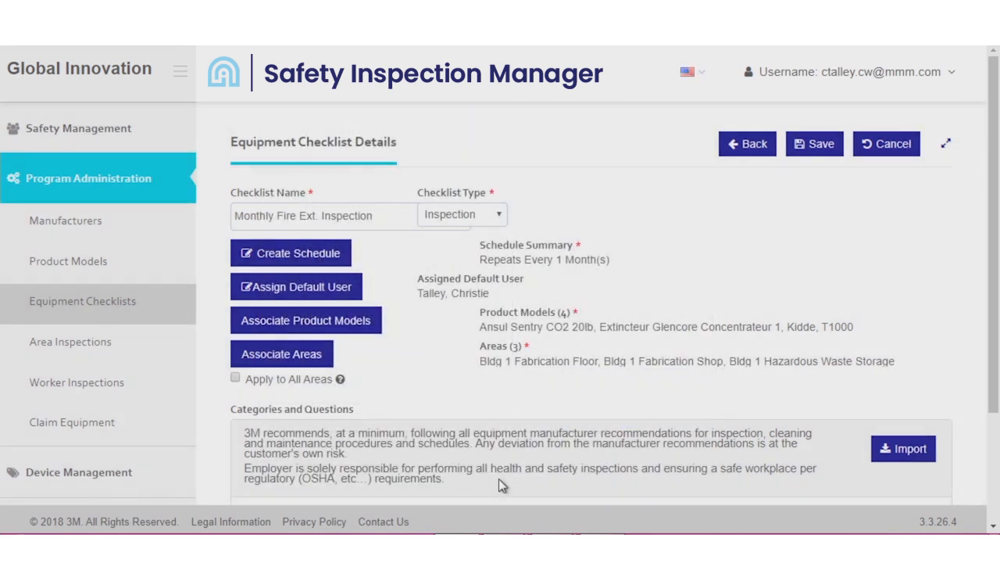
# - Apply the checklist to all areas
pyautogui.click(235, 379)
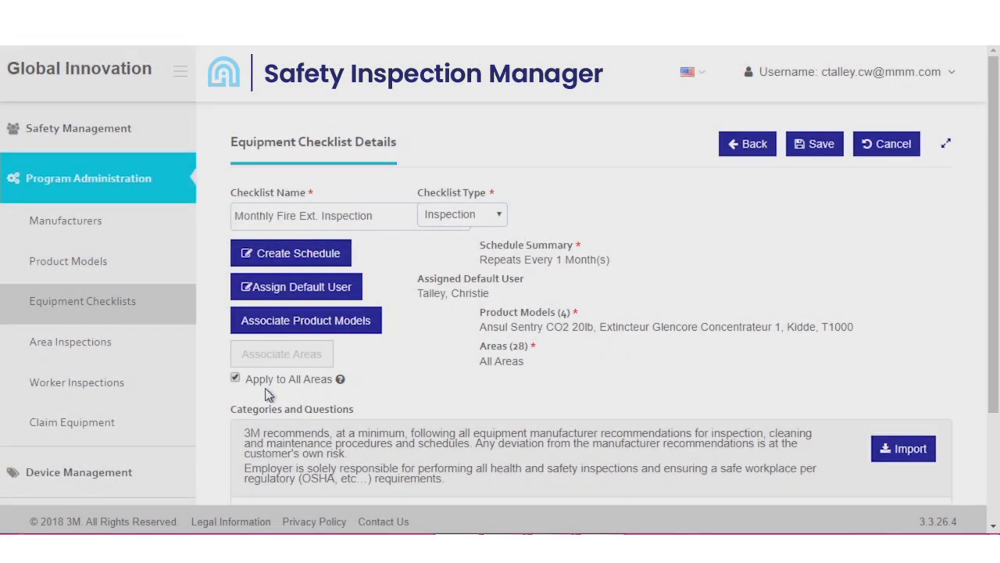
# - Add a question category named "Visual" to the checklist
pyautogui.scroll(-2, 265, 394)
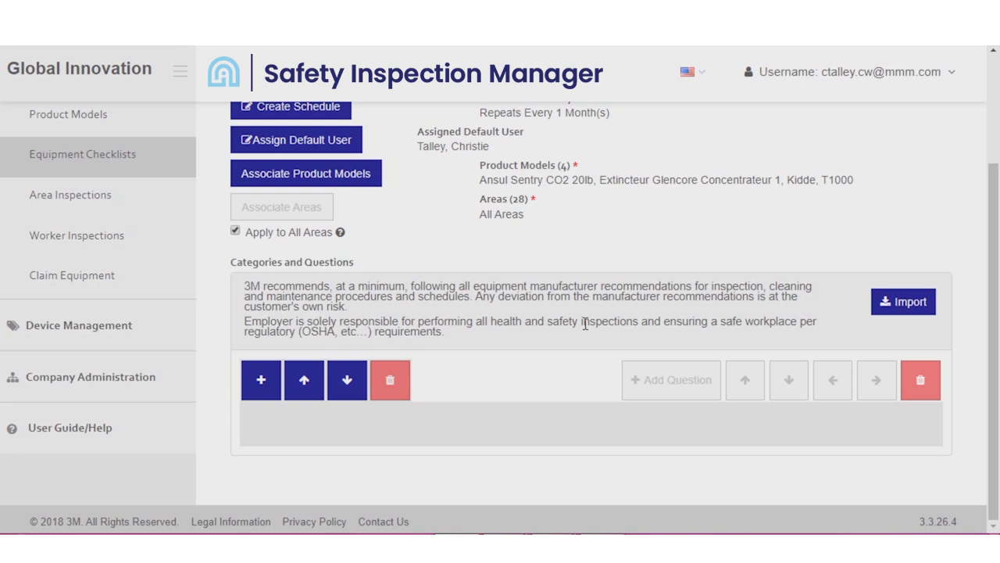
pyautogui.click(261, 383)
pyautogui.click(269, 216)
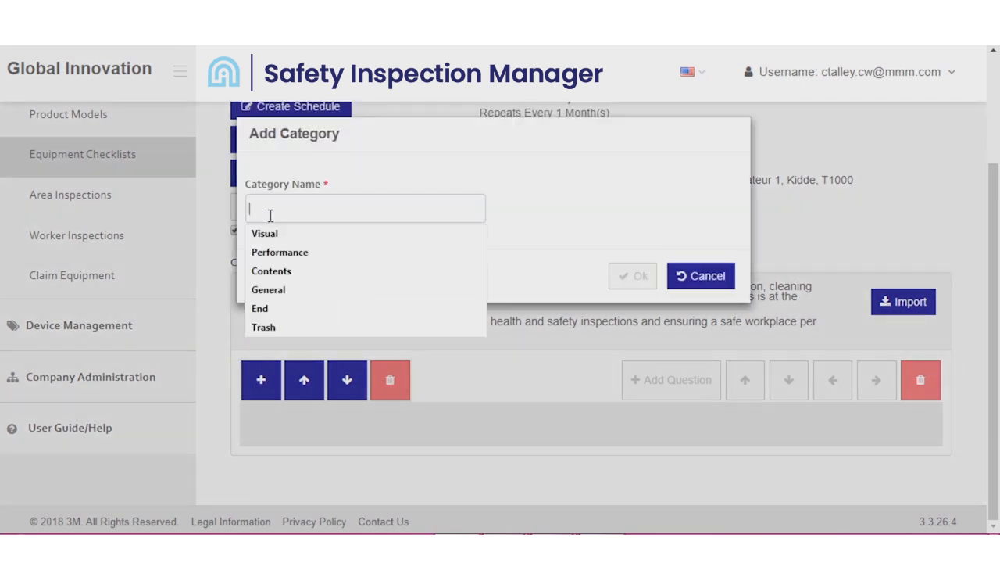
pyautogui.write('Vu')
pyautogui.press('BackSpace')
pyautogui.write('isual')
pyautogui.click(629, 287)
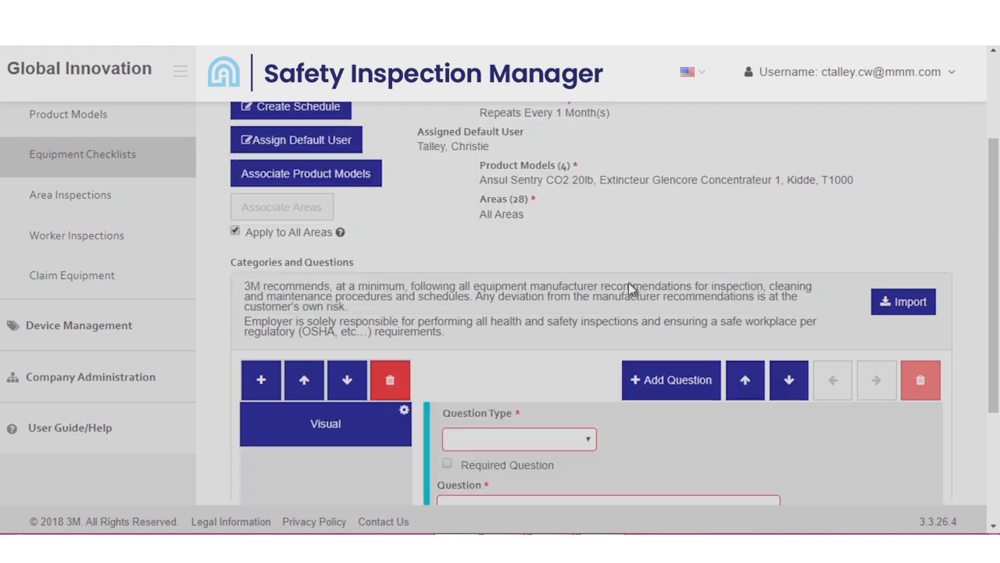
# - Set the first Visual question as a required Pass/Fail question reading "Is the extinguisher in its designated place?"
pyautogui.scroll(-2, 582, 289)
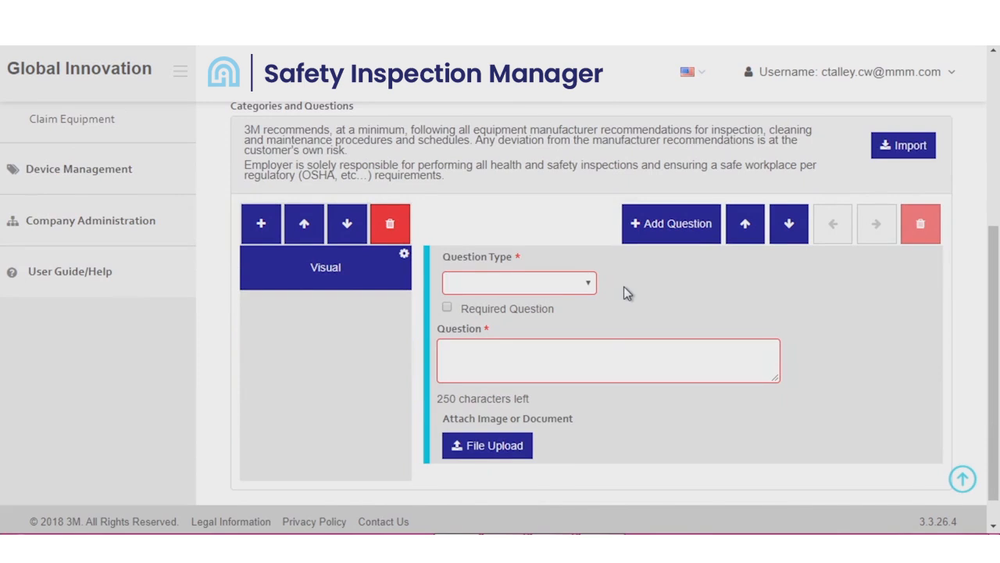
pyautogui.click(573, 285)
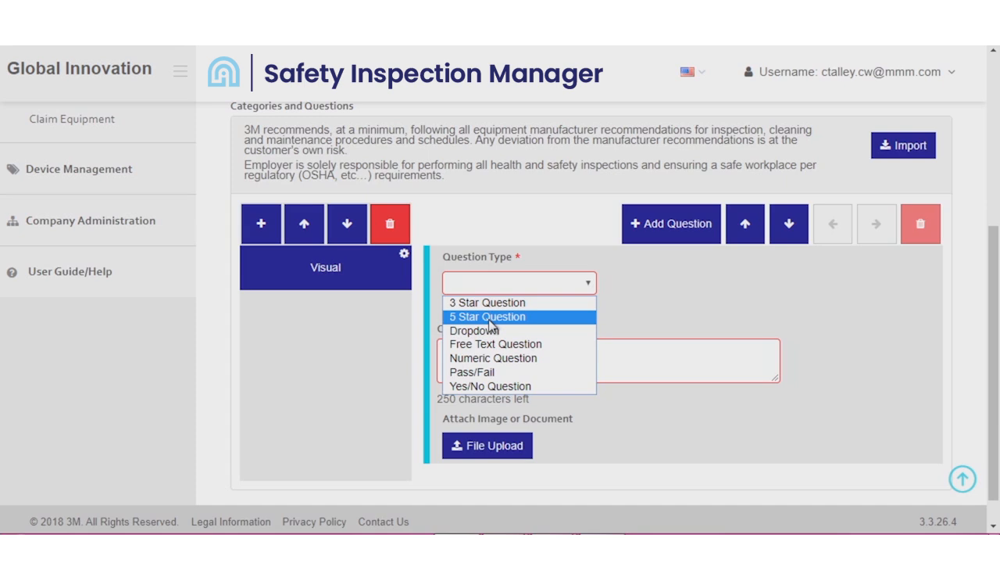
pyautogui.click(499, 371)
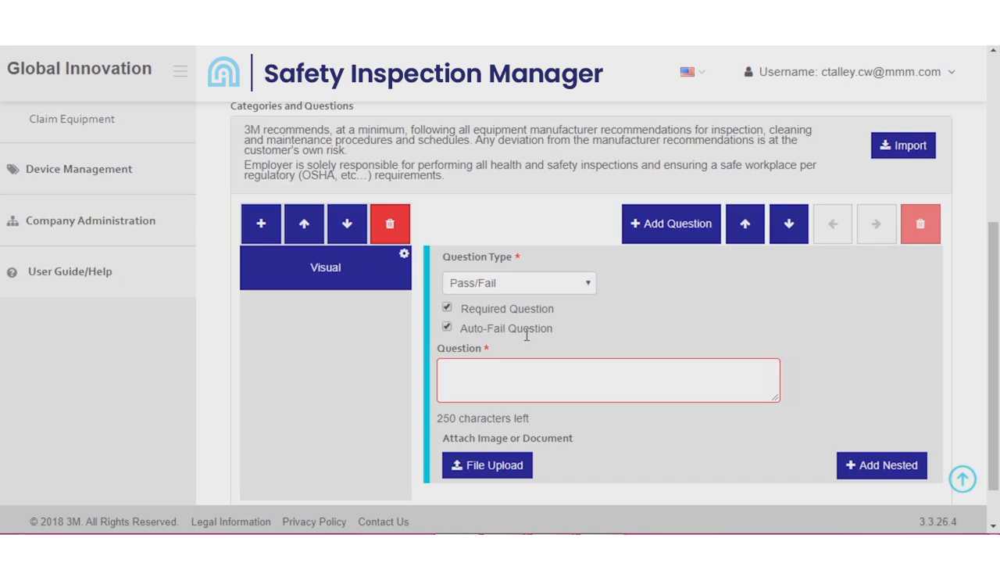
pyautogui.click(447, 307)
pyautogui.click(447, 307)
pyautogui.click(510, 372)
pyautogui.write('Is the ex')
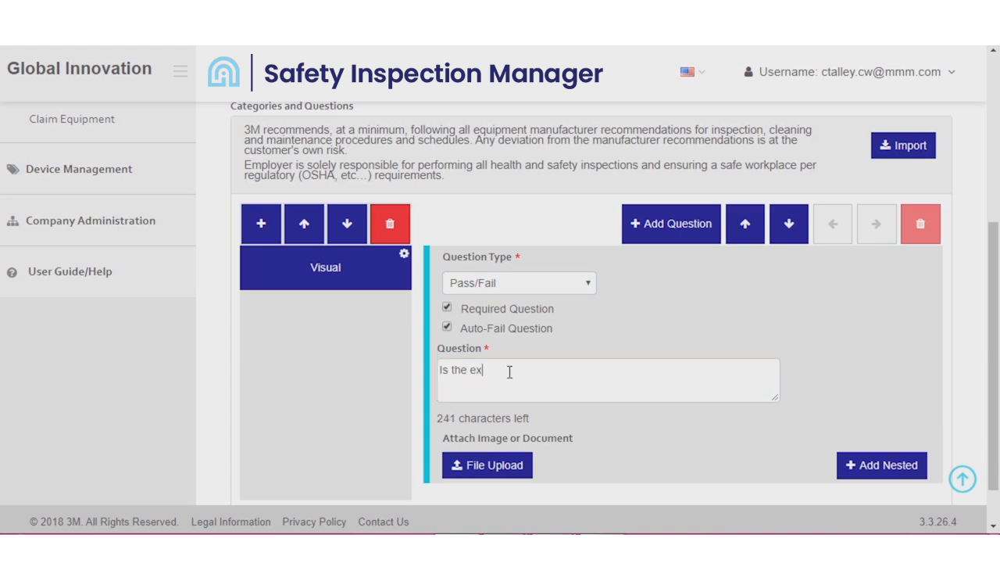
pyautogui.write('tinguisher in its designated place?')
# - Nest a required Free Text Question reading "Give more details." under the question about the extinguisher's designated place
pyautogui.scroll(-1, 854, 418)
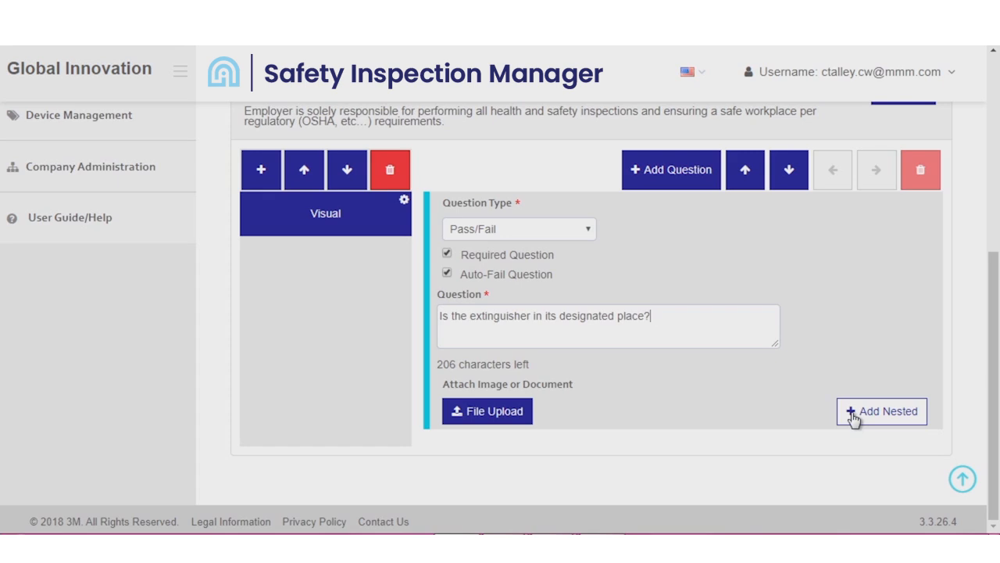
pyautogui.click(854, 415)
pyautogui.scroll(-2, 781, 437)
pyautogui.click(641, 331)
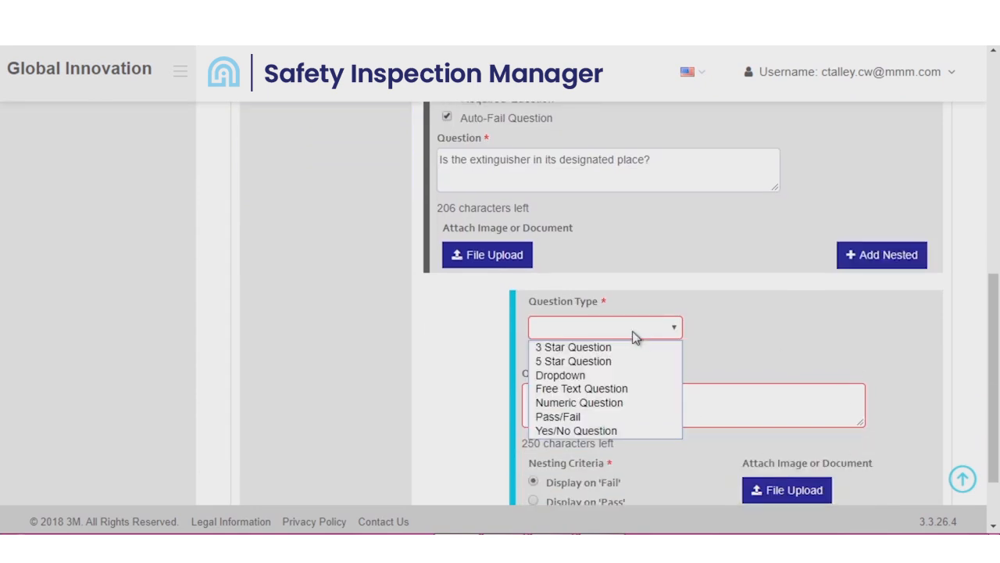
pyautogui.click(608, 391)
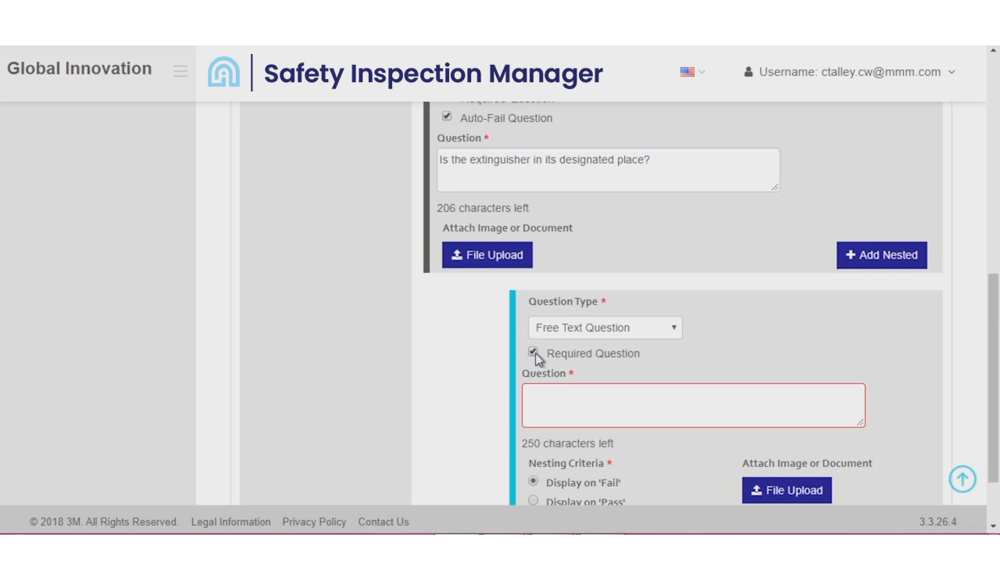
pyautogui.scroll(-1, 554, 409)
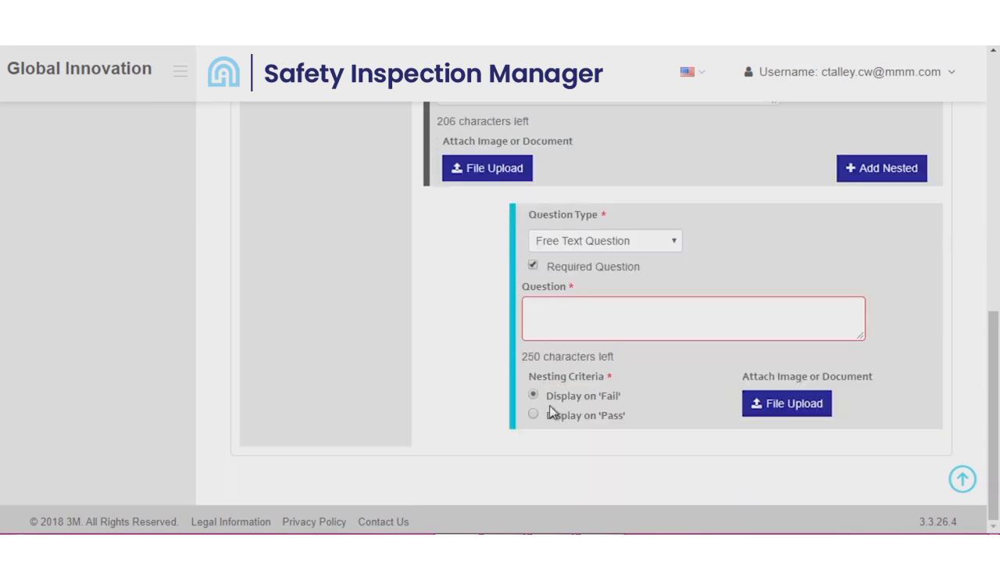
pyautogui.scroll(2, 551, 412)
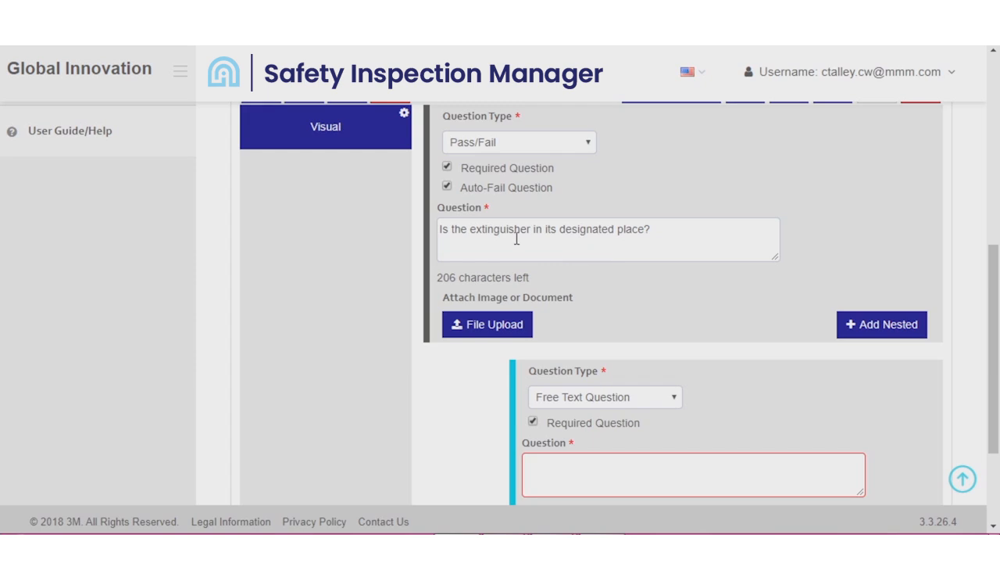
pyautogui.scroll(-1, 516, 238)
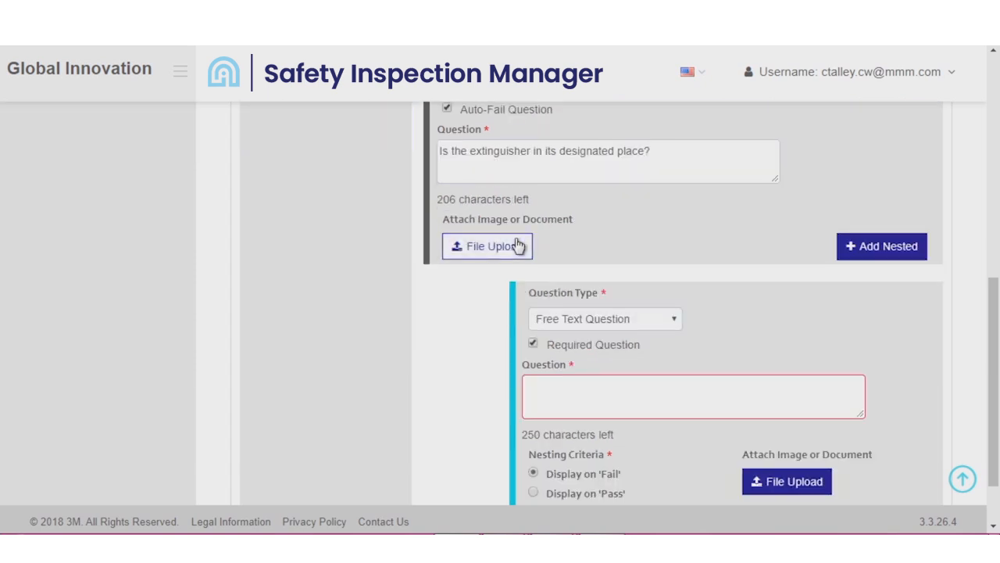
pyautogui.click(576, 404)
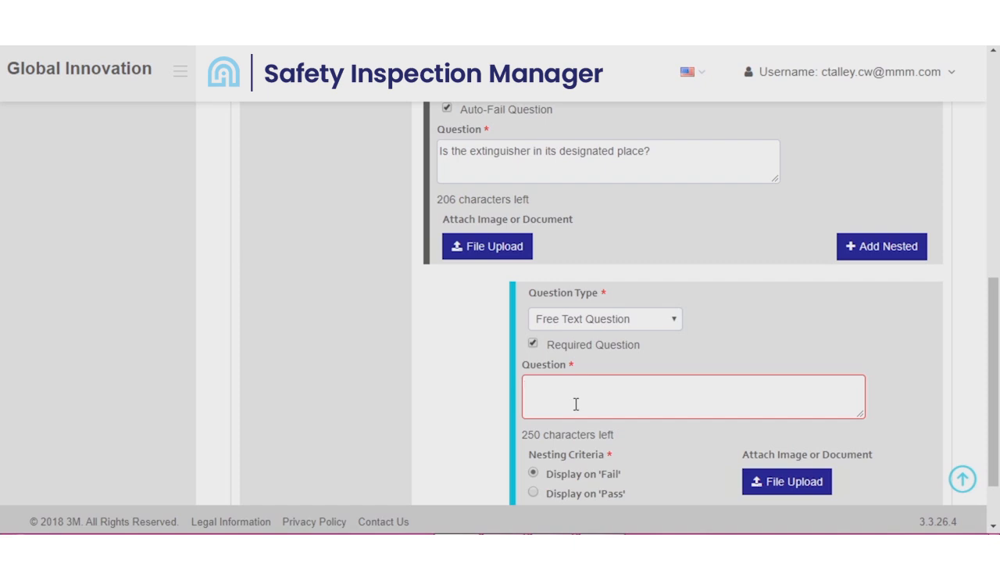
pyautogui.write('Give more details.')
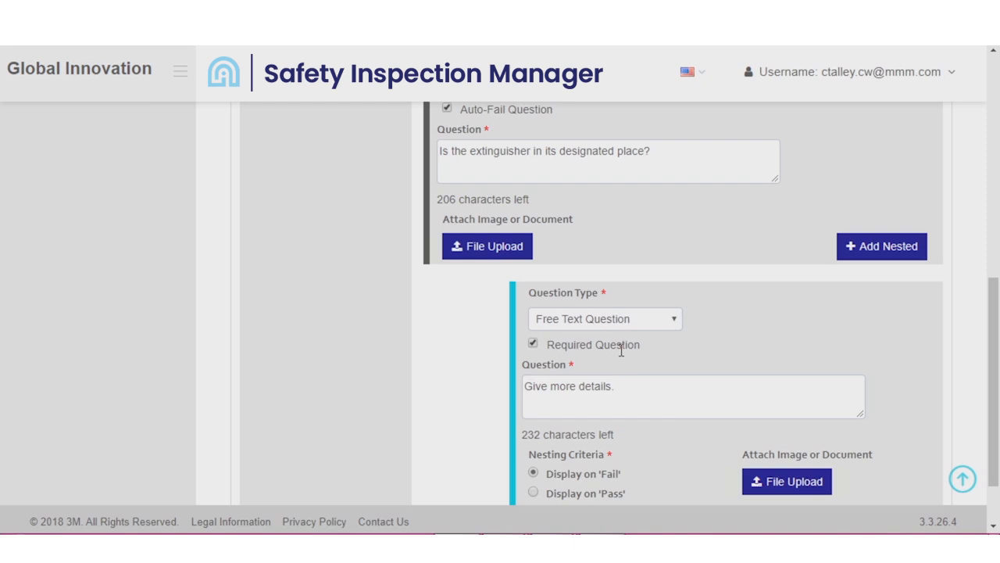
# - Add a required Yes/No question to the Visual category reading "There are no obstructions to access or visibility?"
pyautogui.scroll(10, 622, 351)
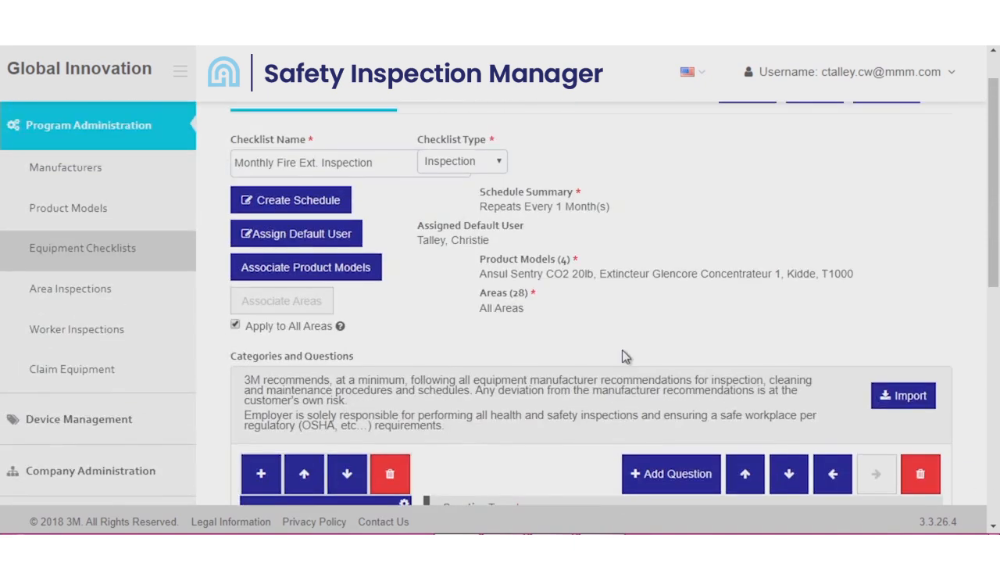
pyautogui.scroll(-2, 622, 349)
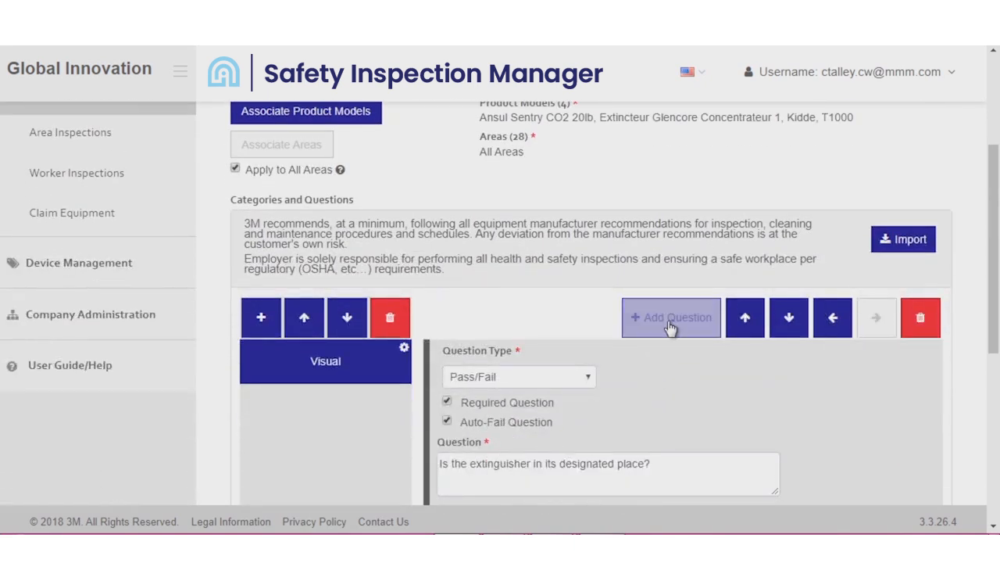
pyautogui.click(670, 328)
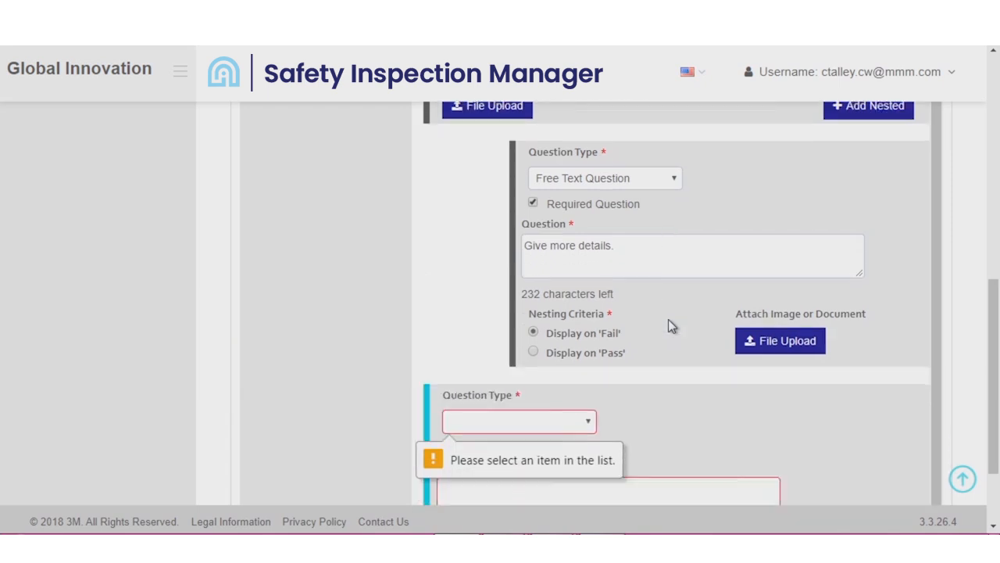
pyautogui.scroll(-1, 669, 319)
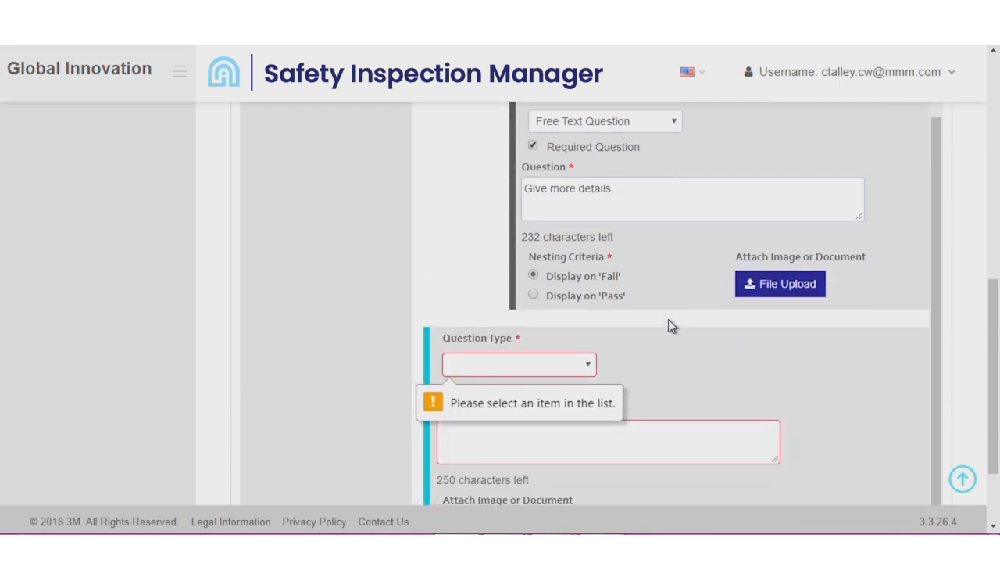
pyautogui.click(558, 367)
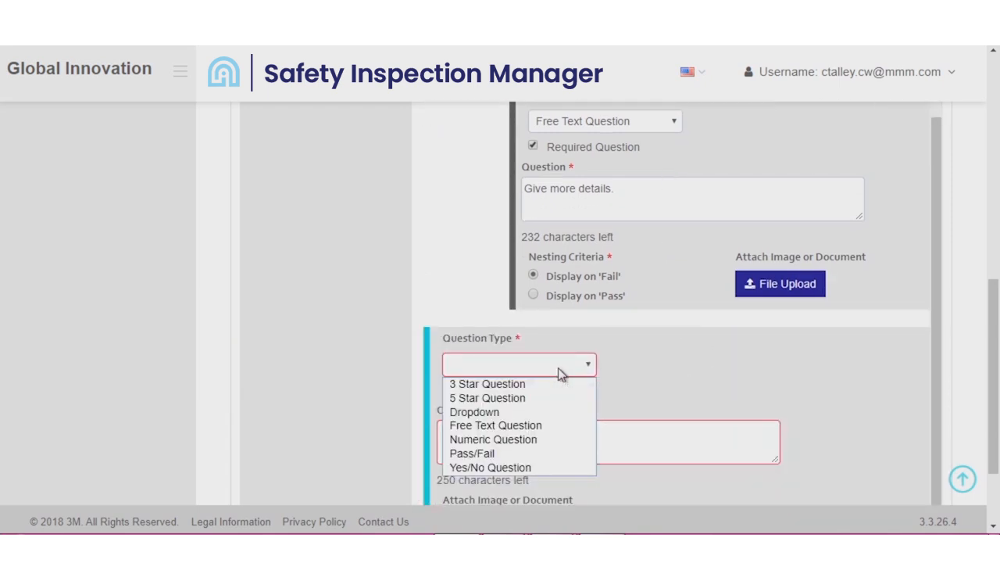
pyautogui.click(521, 468)
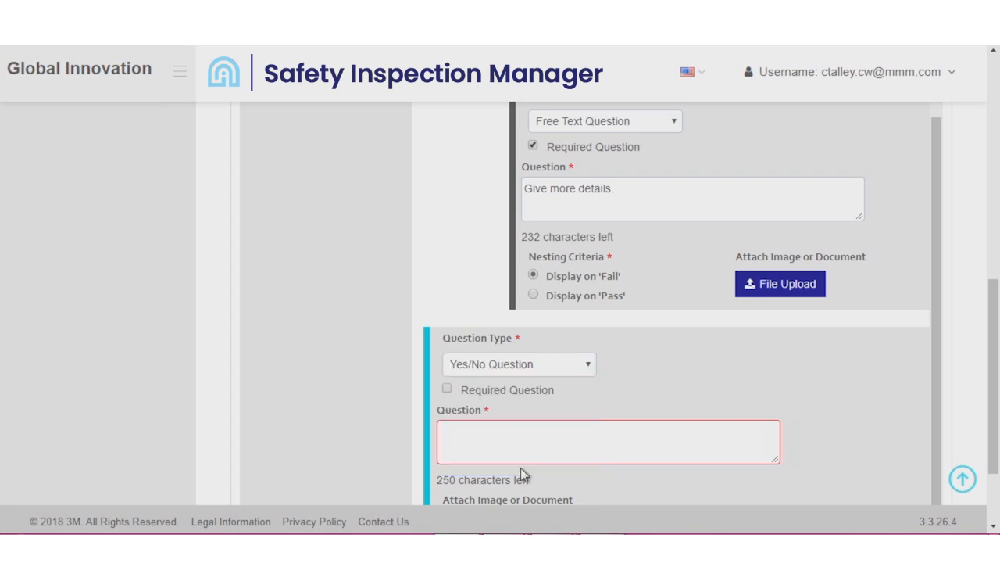
pyautogui.click(447, 389)
pyautogui.click(466, 438)
pyautogui.write('There')
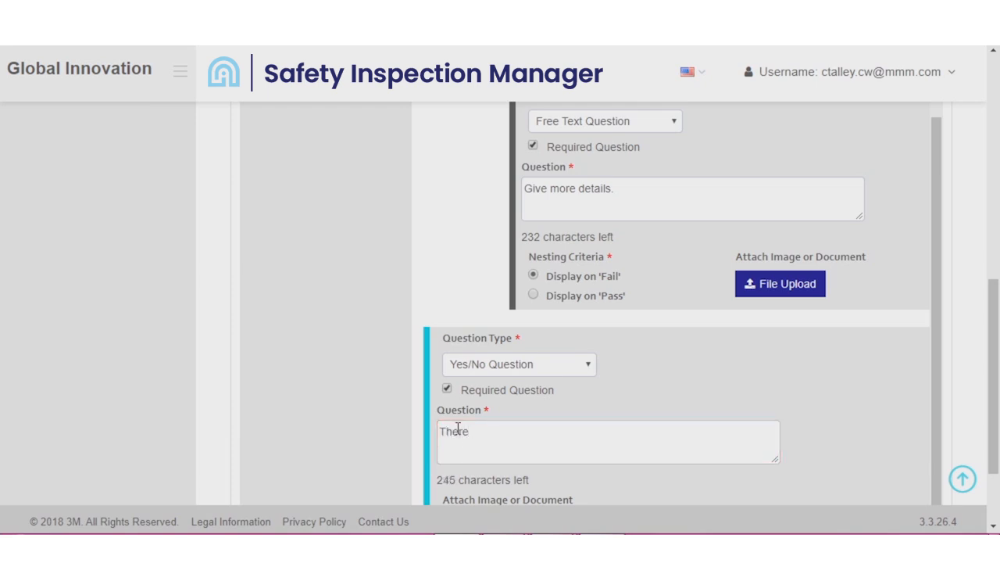
pyautogui.write(' are no obstructions to a')
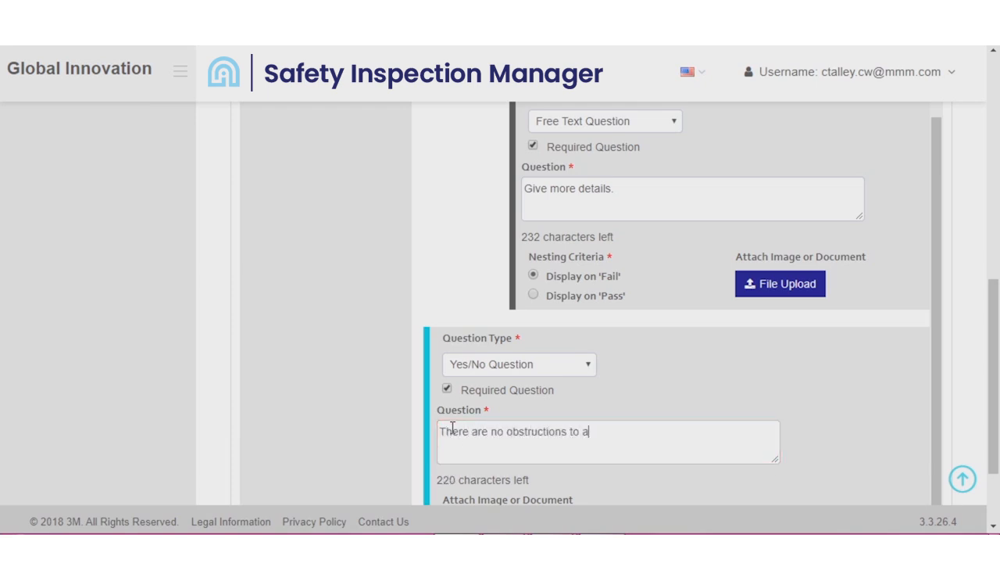
pyautogui.write('ccess or visibility?')
# - Nest a required Free Text Question reading "Give more datails" under the question about obstructions to access or visibility
pyautogui.scroll(-2, 452, 427)
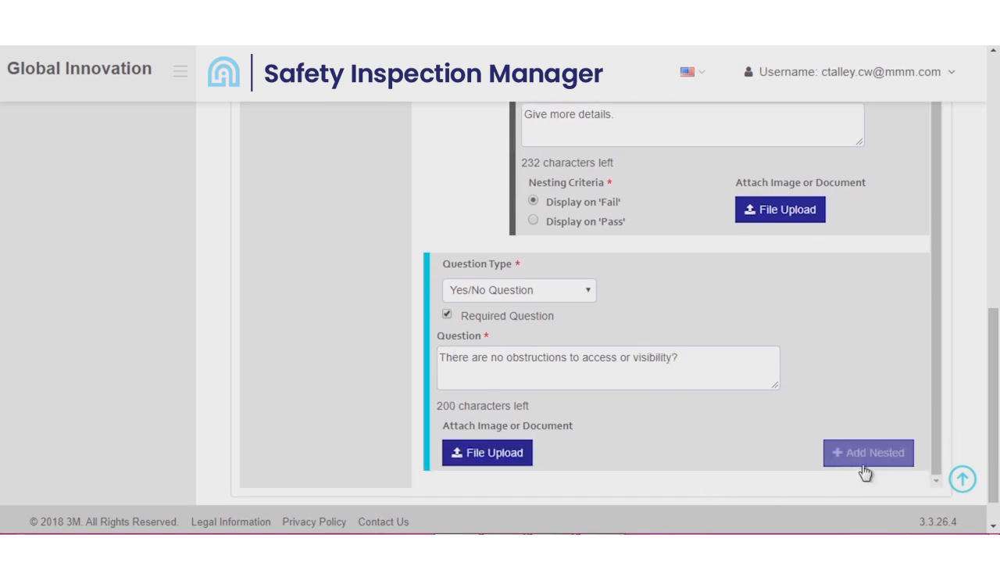
pyautogui.click(868, 463)
pyautogui.click(593, 290)
pyautogui.click(575, 351)
pyautogui.click(533, 315)
pyautogui.click(545, 359)
pyautogui.write('Give more datails')
# - Add a required Yes/No question to the Visual category reading "Are all labels visible and present?"
pyautogui.scroll(3, 979, 320)
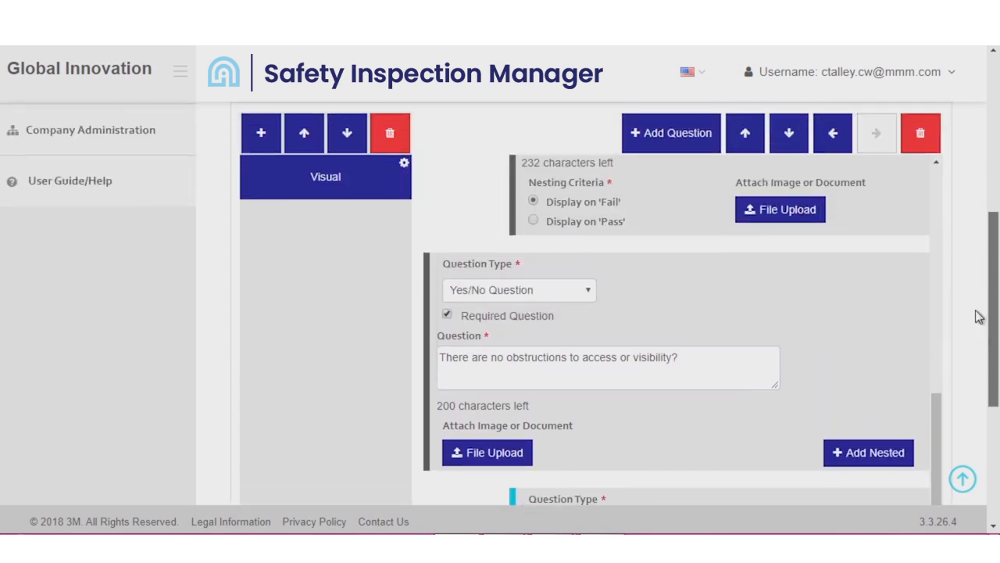
pyautogui.scroll(2, 979, 320)
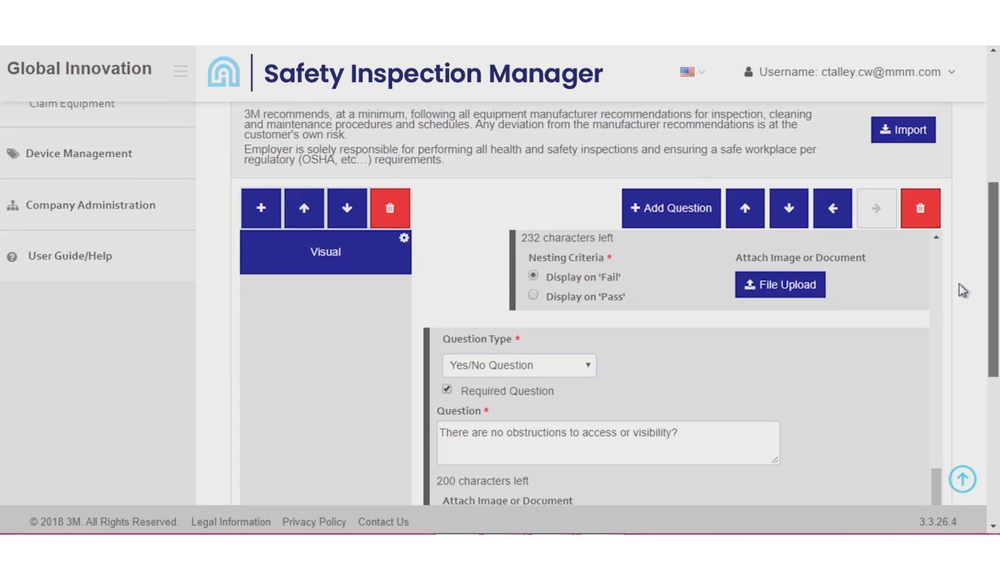
pyautogui.click(663, 222)
pyautogui.scroll(-3, 603, 279)
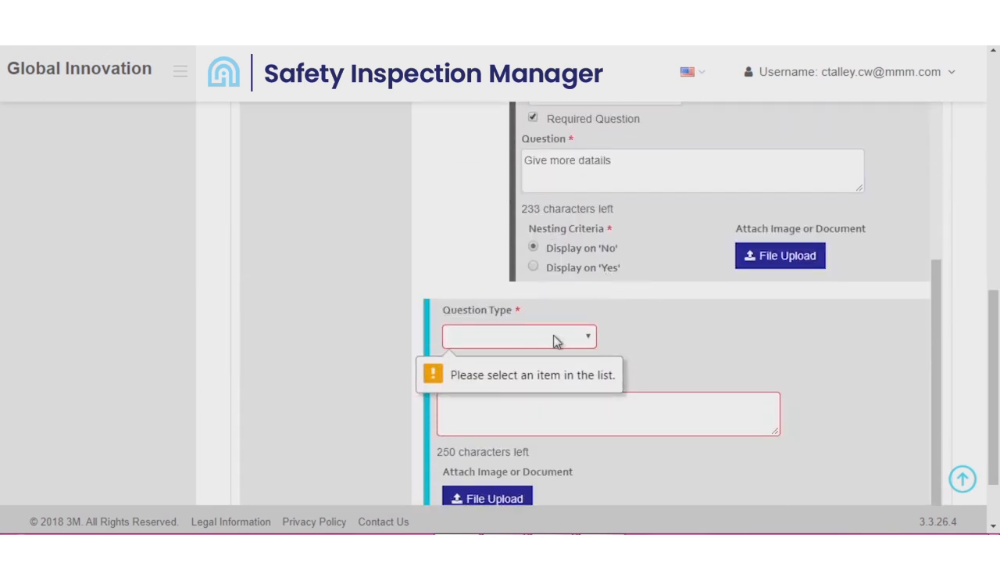
pyautogui.click(557, 340)
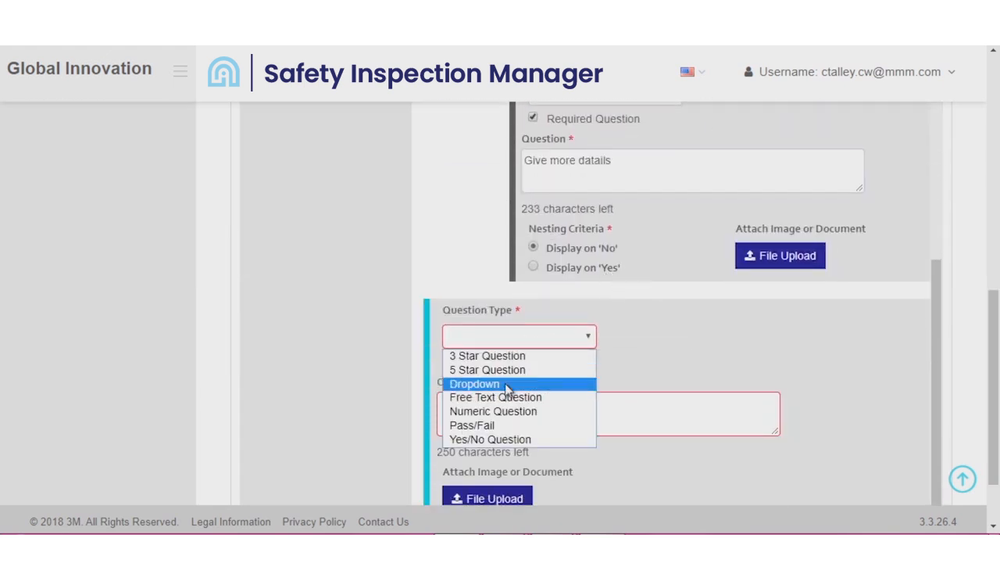
pyautogui.click(520, 440)
pyautogui.click(447, 361)
pyautogui.click(460, 406)
pyautogui.write('Are all la')
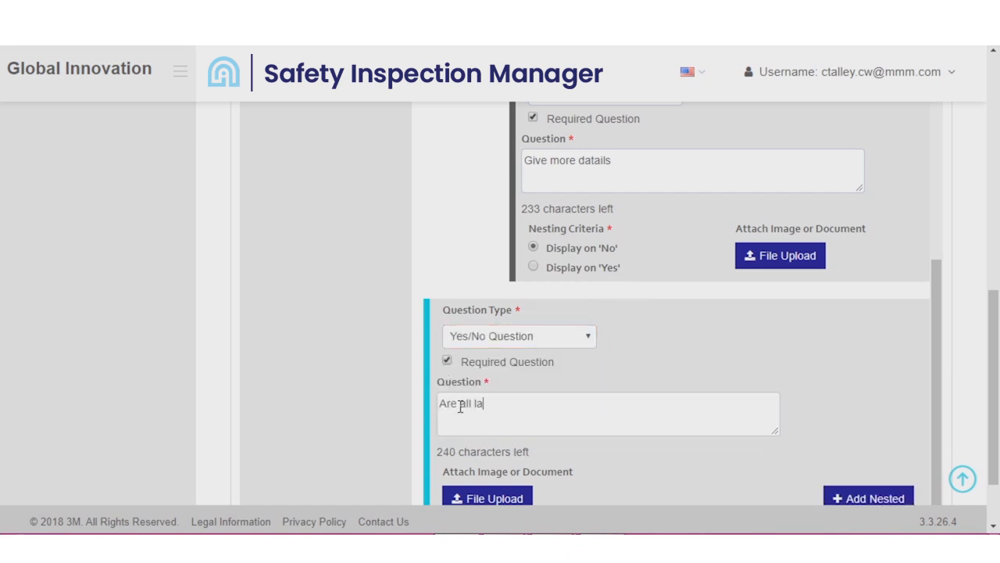
pyautogui.write('bels visible and')
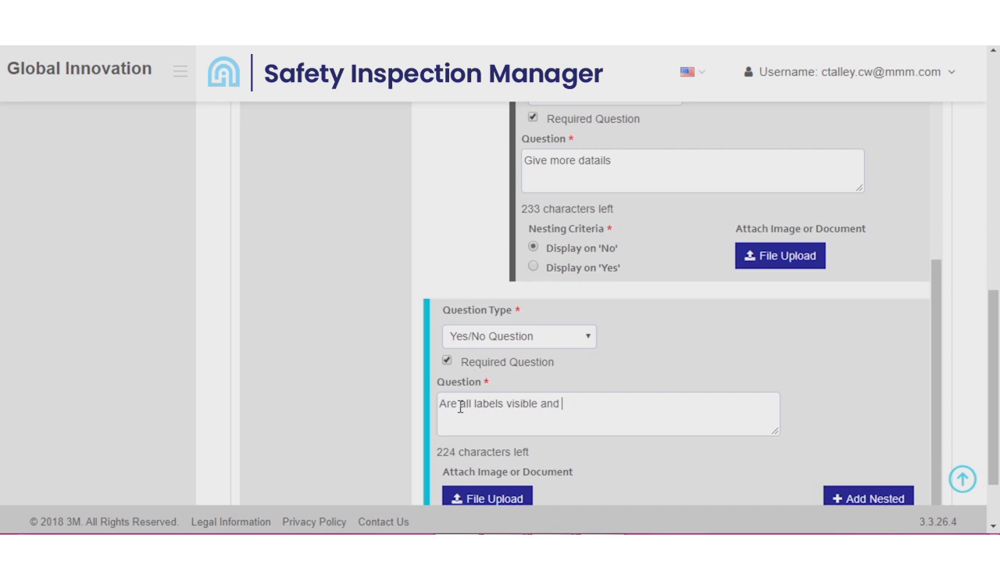
pyautogui.write(' present?')
pyautogui.scroll(-2, 461, 414)
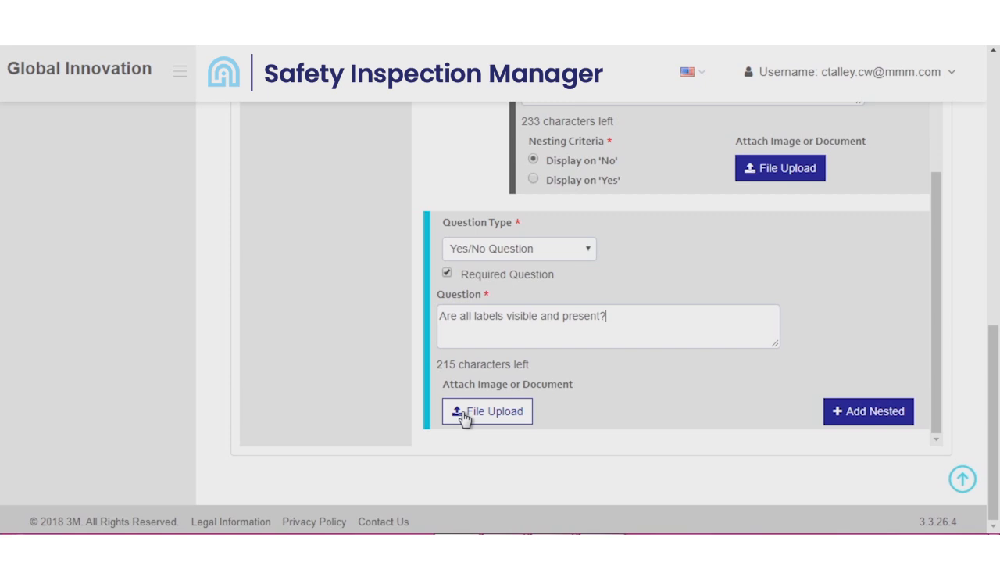
# - Save and activate the new Monthly Fire Ext. Inspection checklist and go back from its details page
pyautogui.scroll(10, 469, 417)
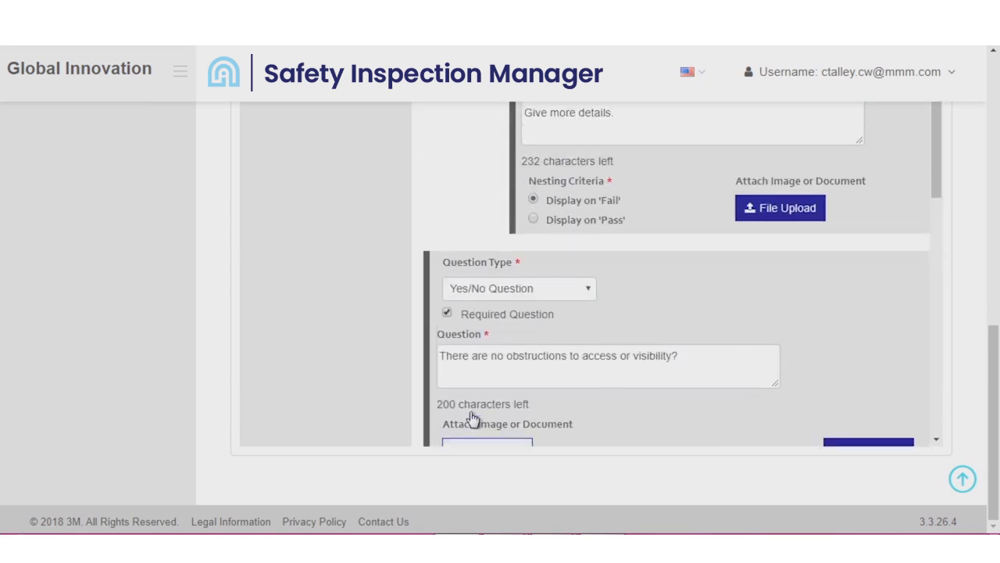
pyautogui.scroll(3, 471, 419)
pyautogui.scroll(6, 943, 344)
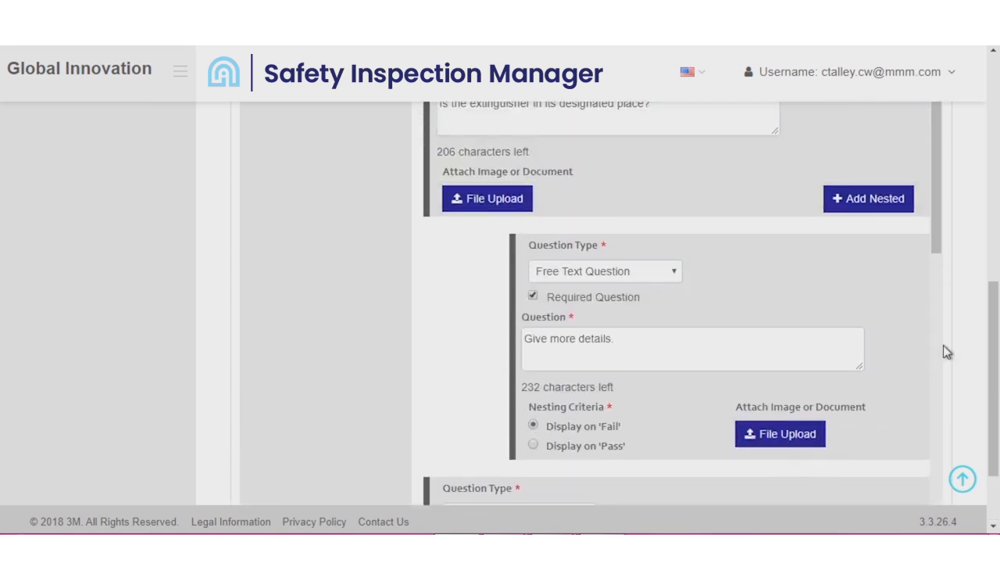
pyautogui.scroll(3, 993, 285)
pyautogui.scroll(5, 908, 195)
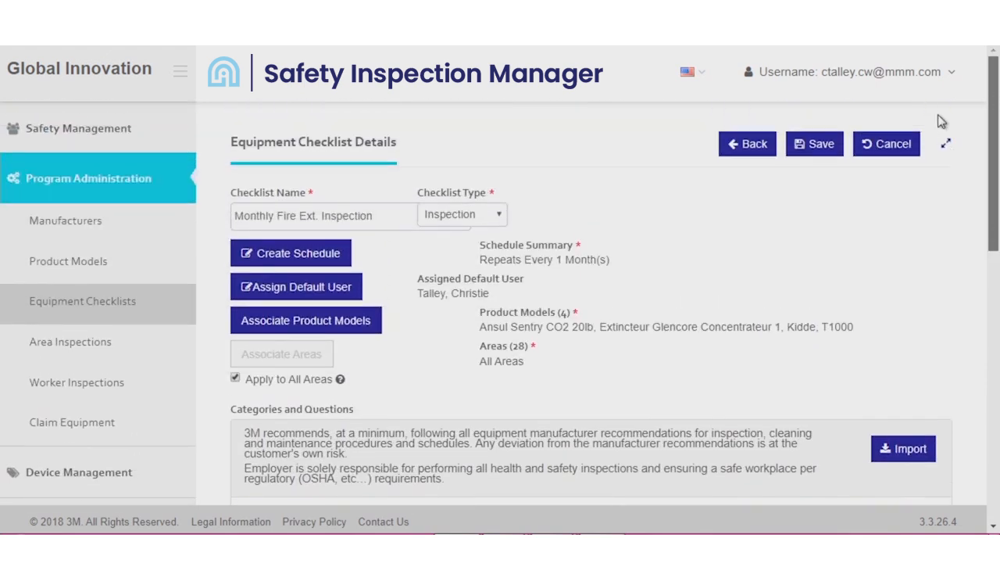
pyautogui.click(813, 147)
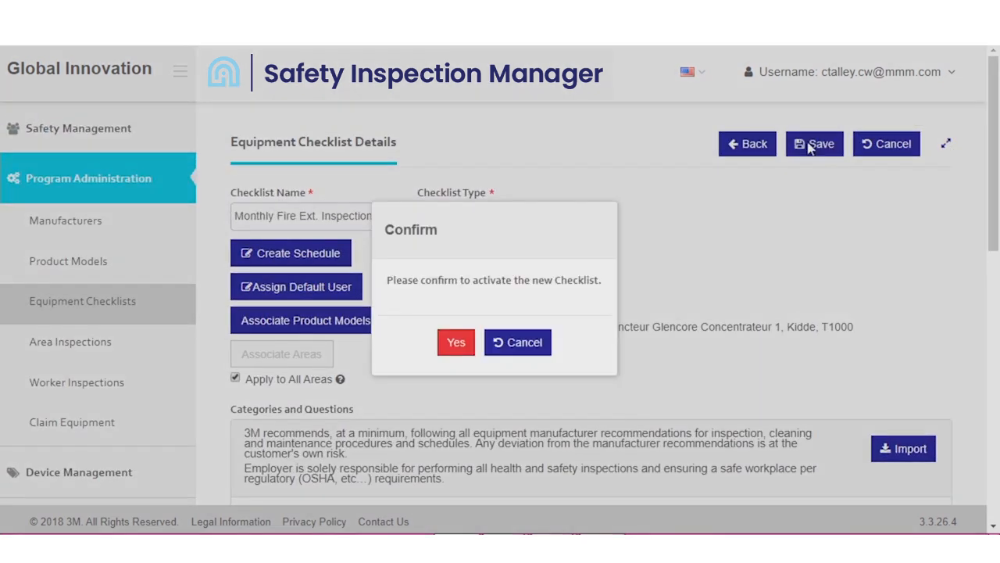
pyautogui.click(456, 343)
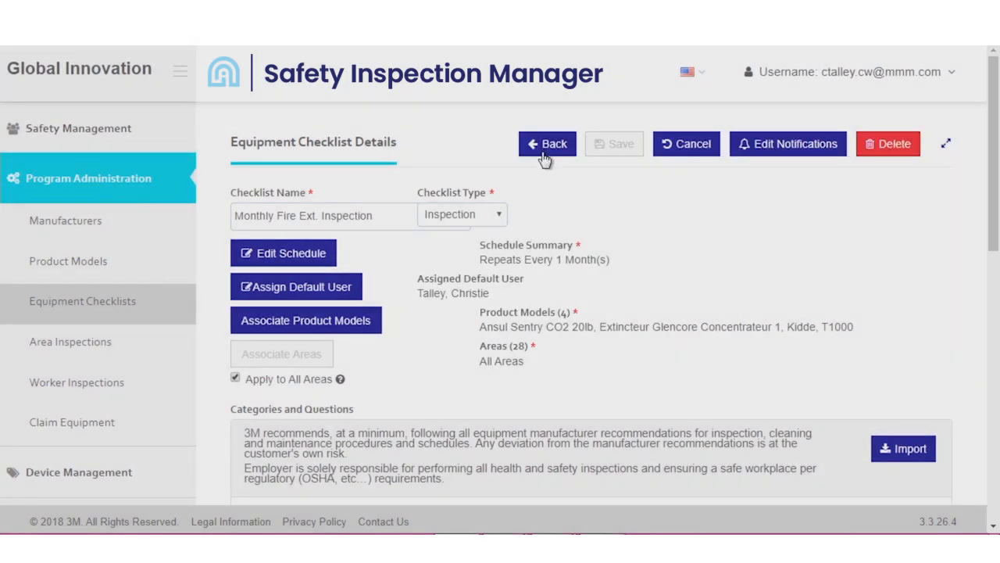
pyautogui.click(545, 148)
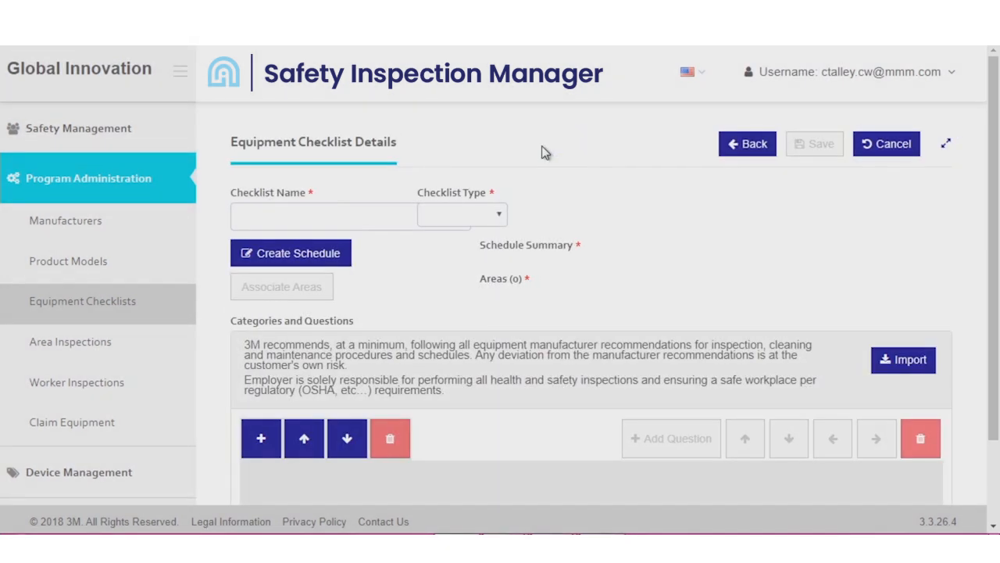